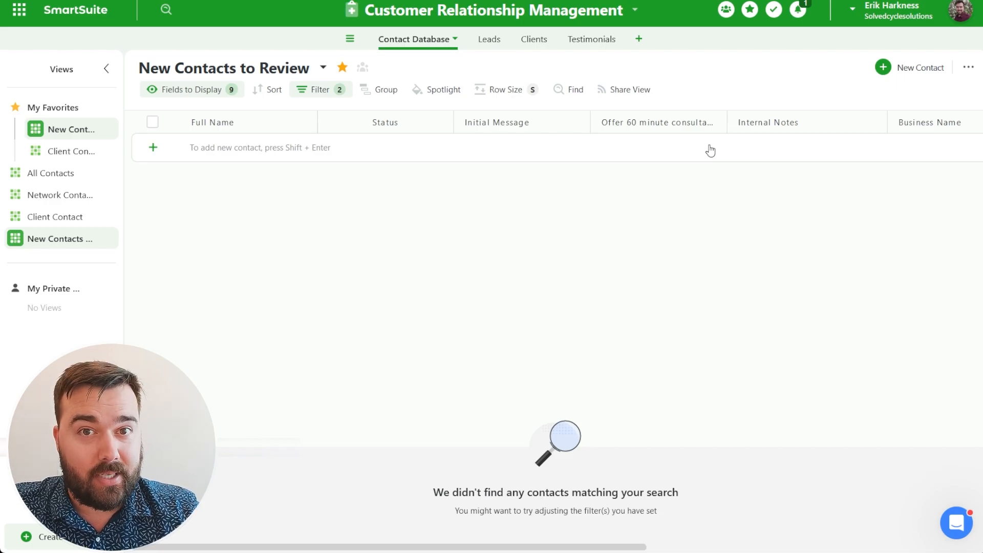
Add a new contact row and expand its full record form.
left_click(155, 148)
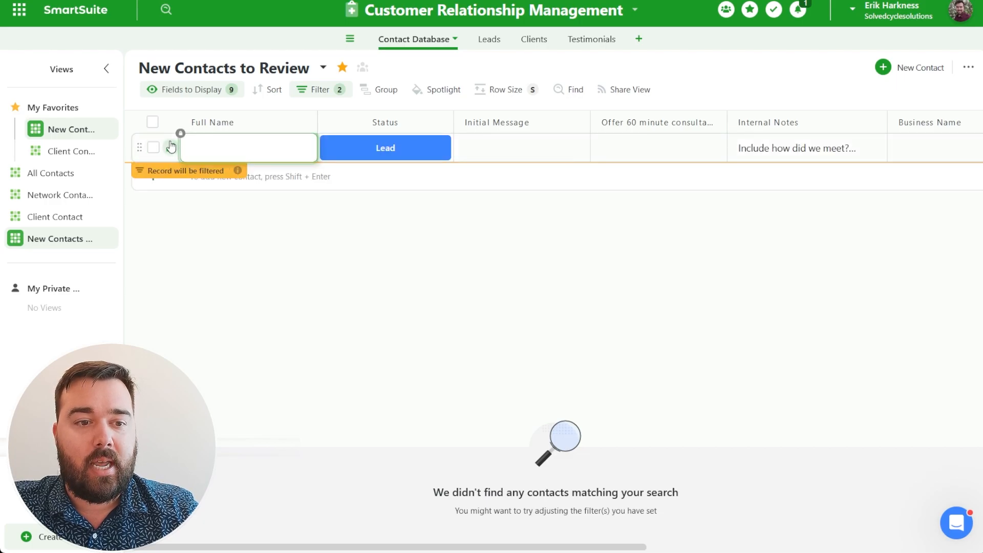
left_click(270, 163)
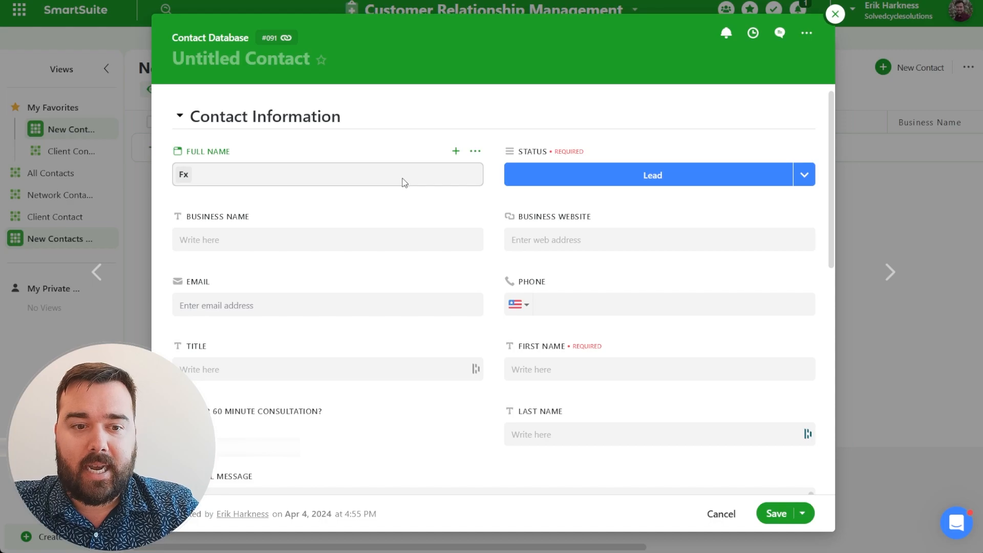
left_click(348, 237)
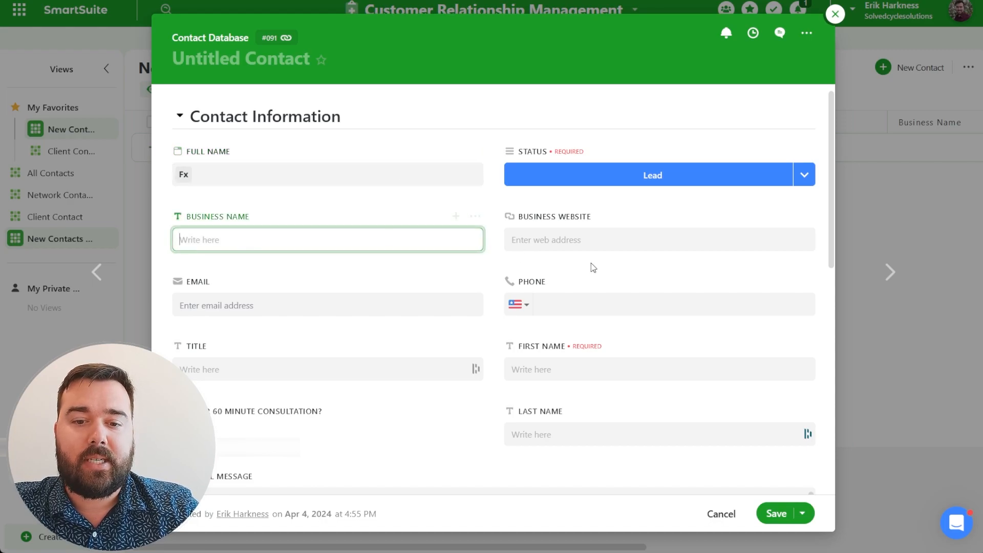
Enter the contact's first name, last name and e-mail address.
left_click(550, 366)
type("Michael")
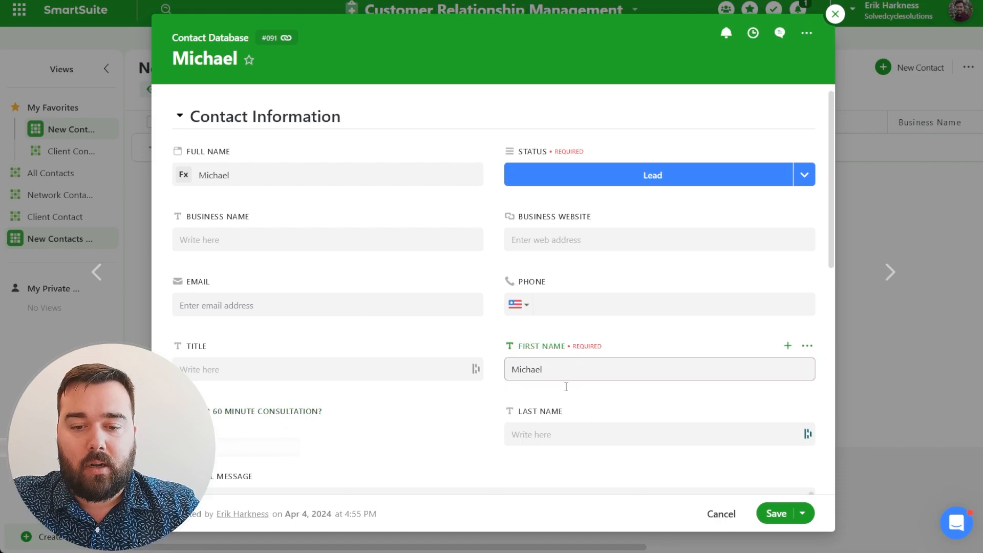
left_click(568, 433)
type("Noname")
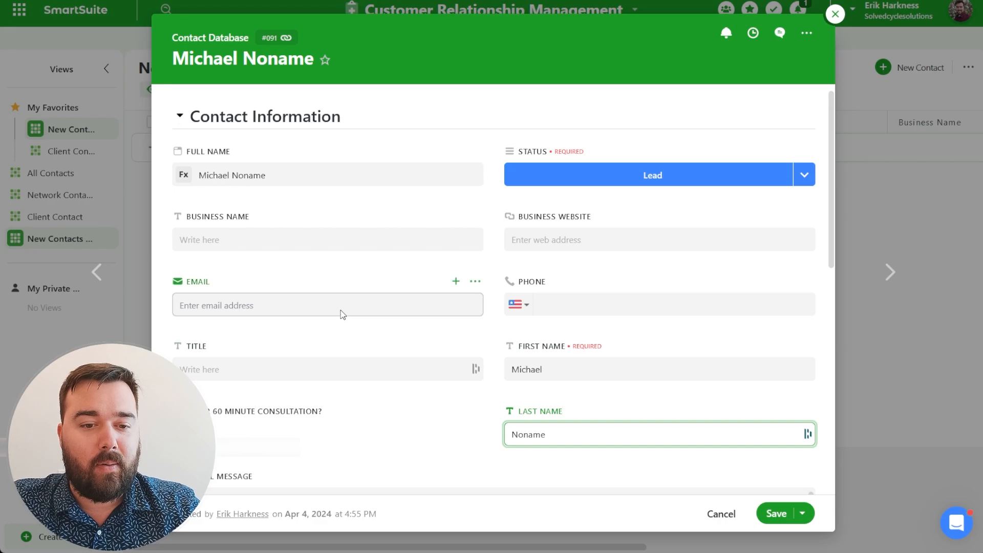
left_click(337, 305)
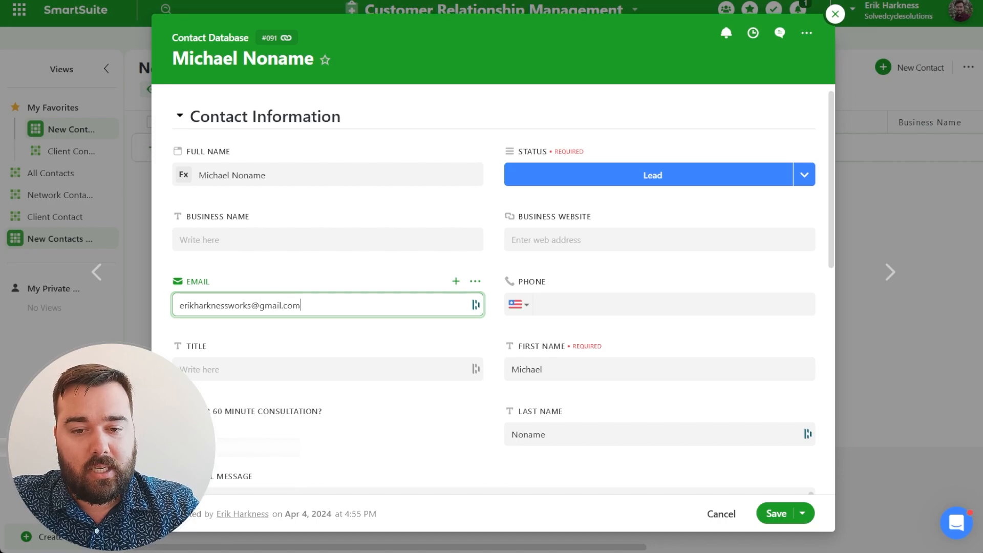
Set Business Name to Test Co and Title to Owner.
left_click(314, 239)
type("Test Co")
scroll(373, 293, "down", 1)
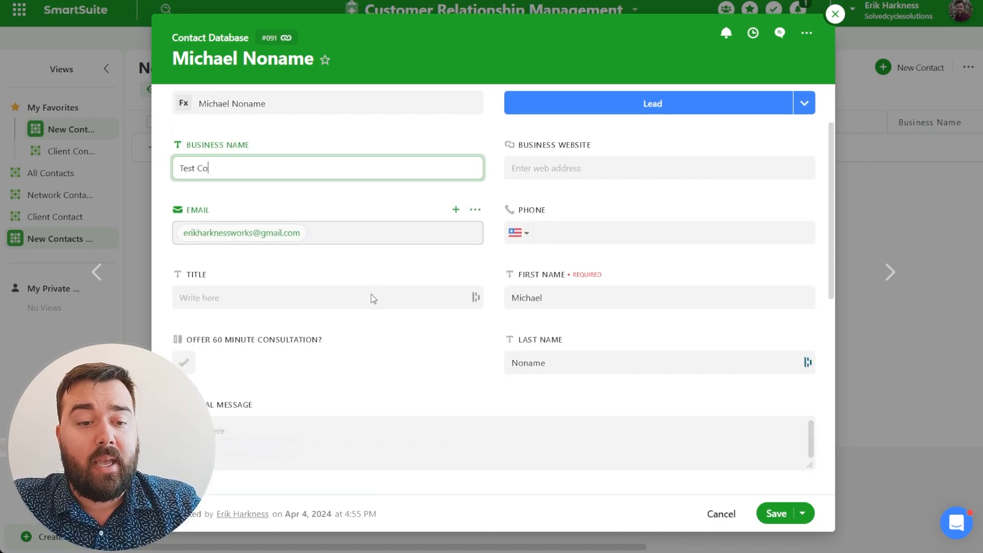
left_click(325, 272)
type("Owner")
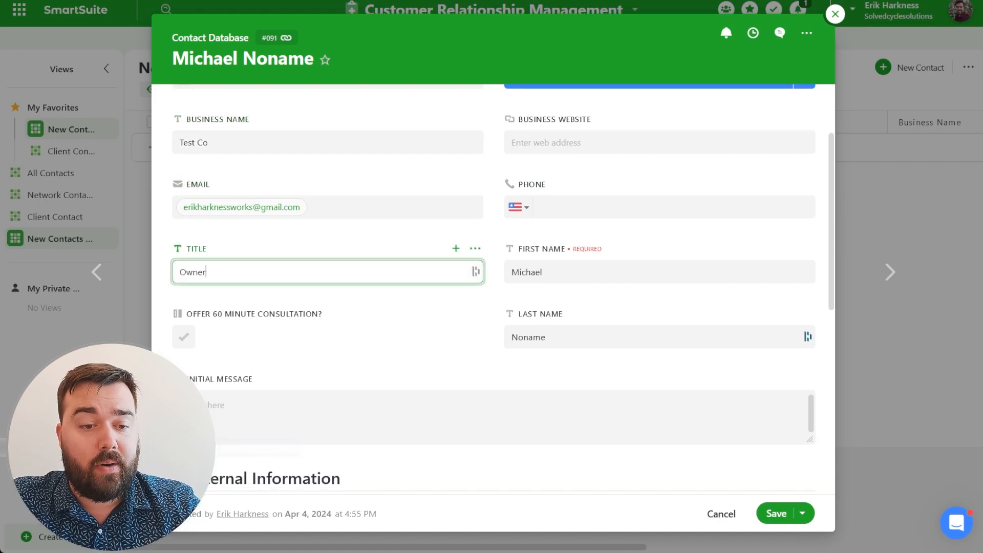
left_click(266, 398)
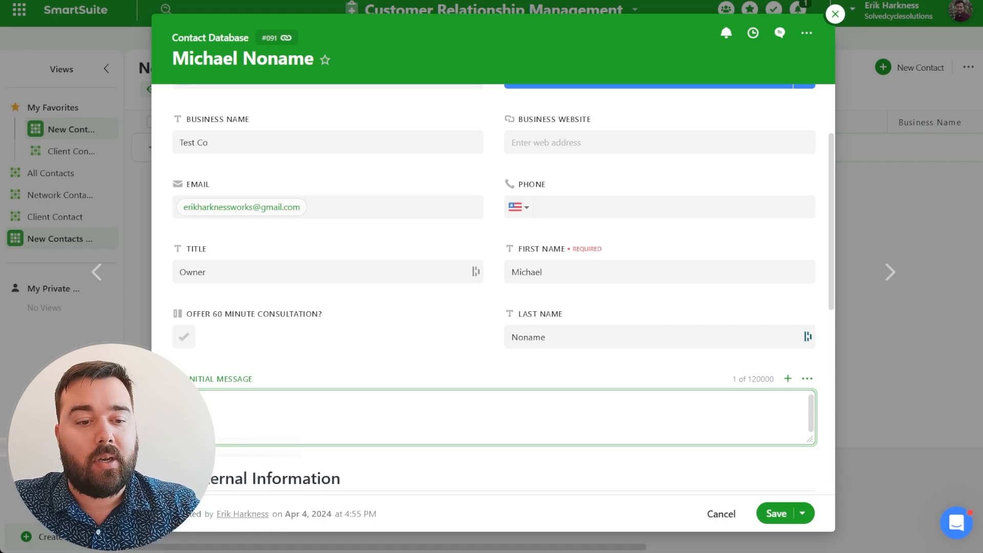
Write the initial message about Poetry Slams, asking when the next event is.
type("grea")
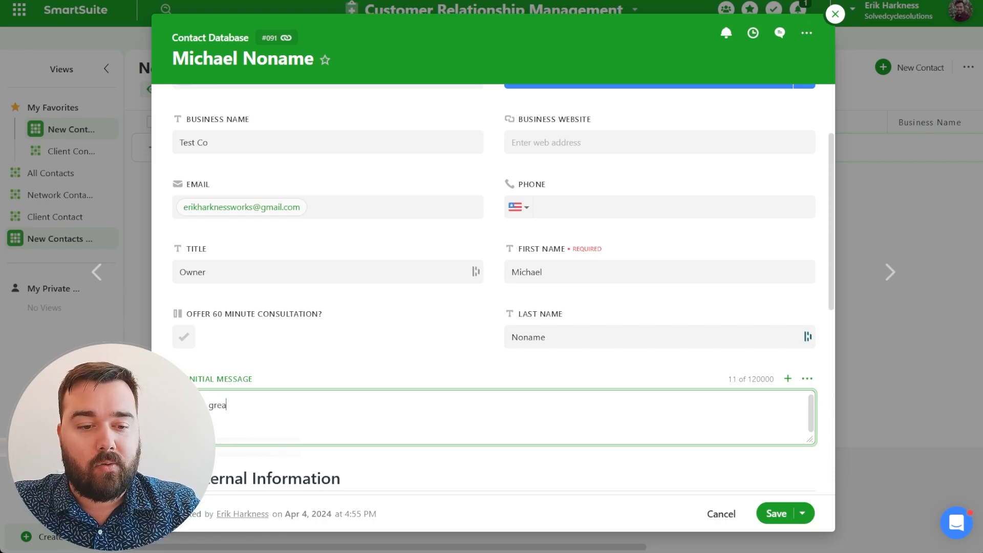
type("t learning that y")
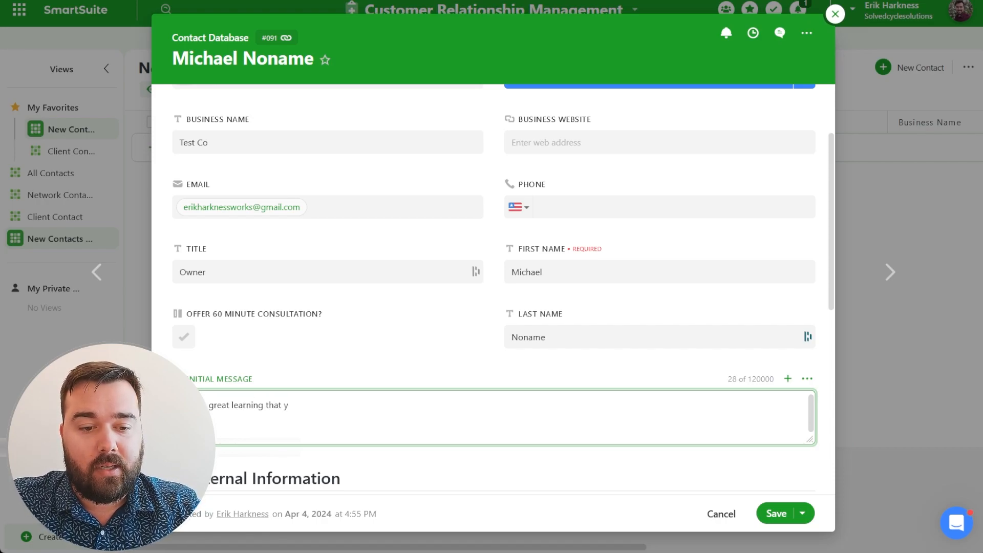
type("ou do Poetry Soa")
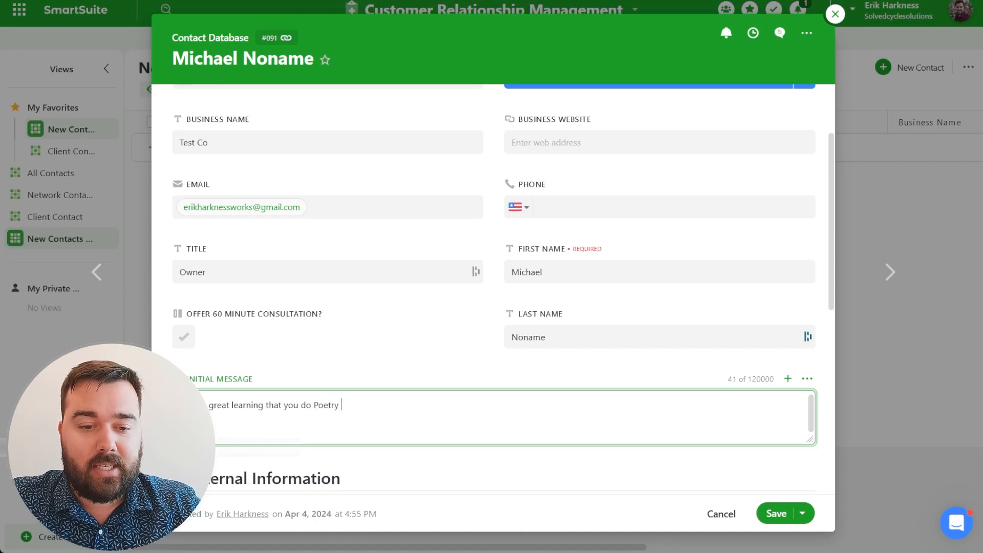
key("BackSpace")
key("BackSpace")
type("lams")
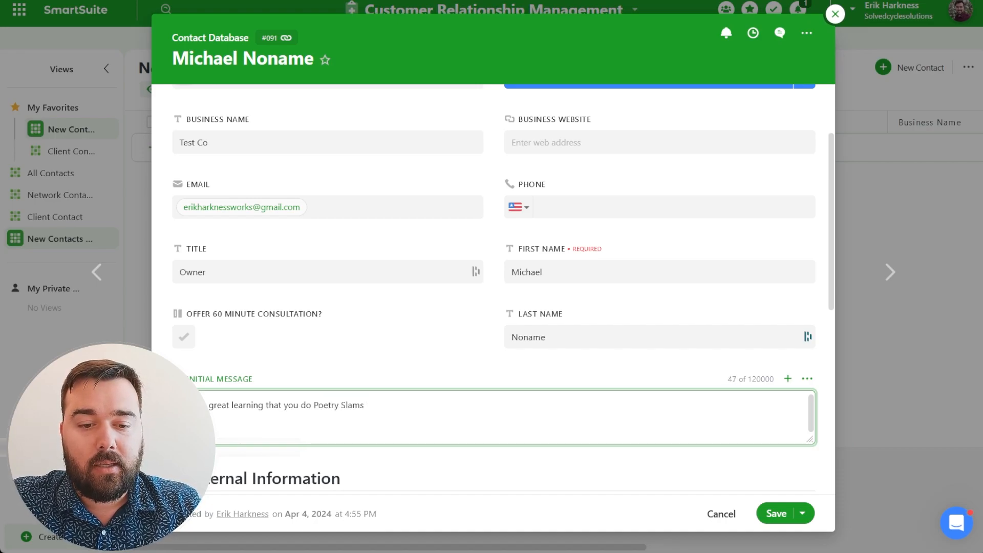
type(". Let me know when")
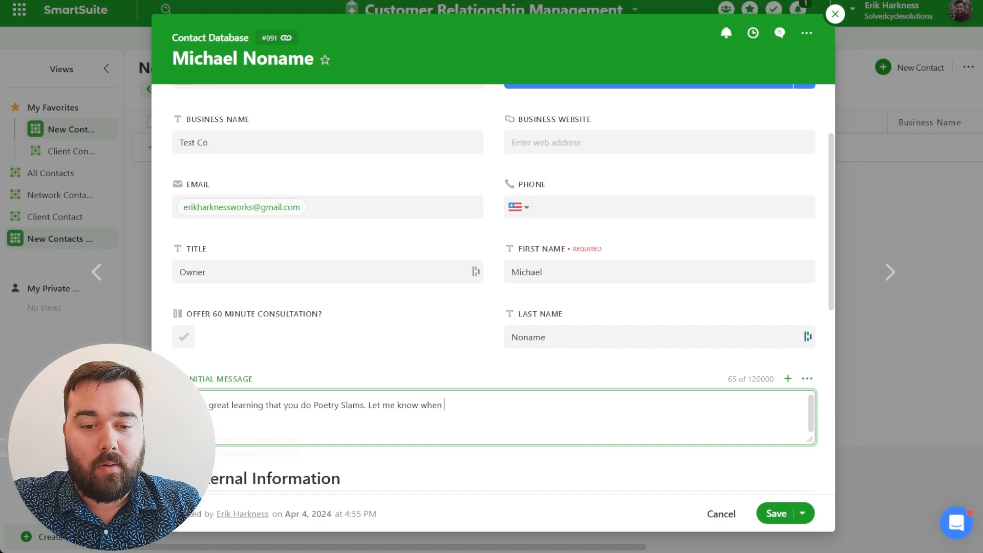
type(" you're next")
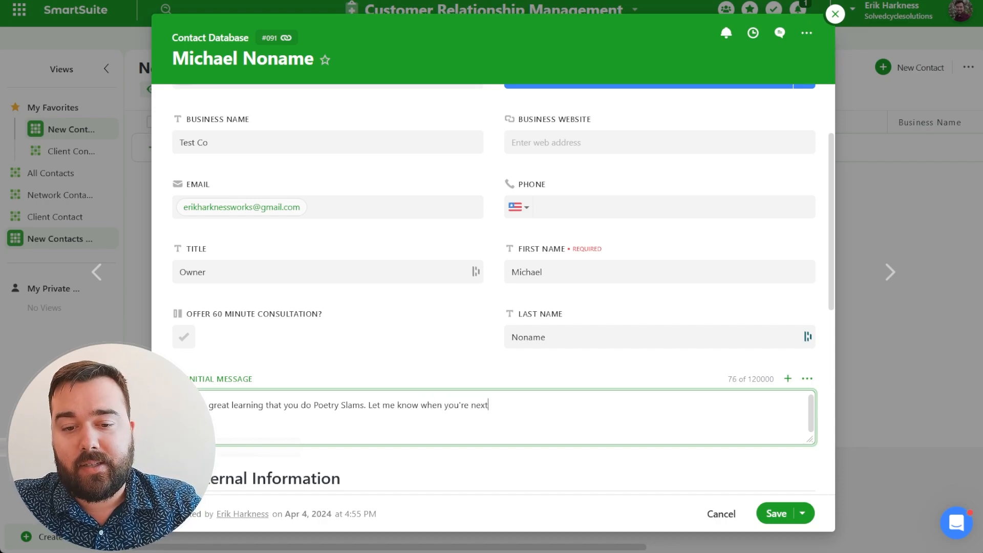
type(" event is.")
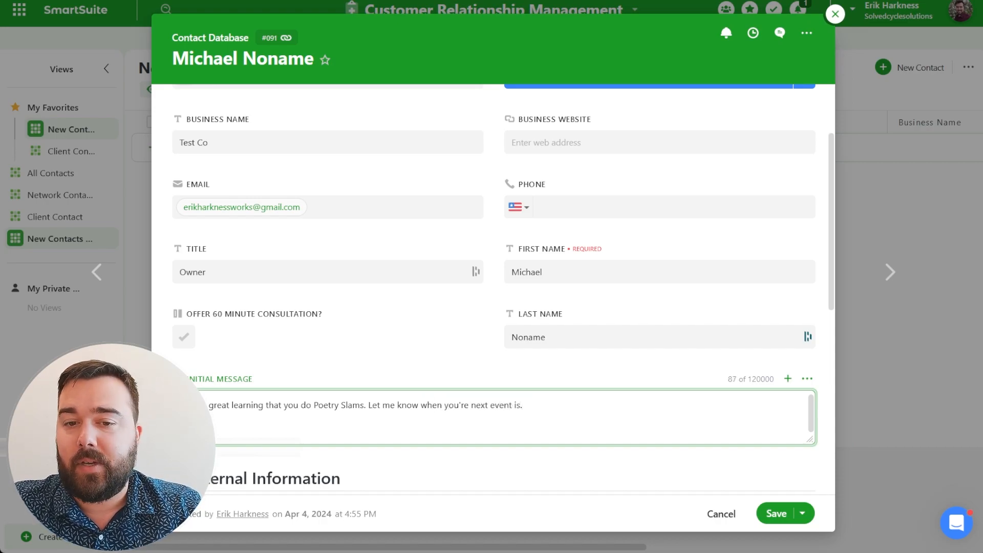
Set Status to Review Contact, tick Offer 60 Minute Consultation, and save the contact.
scroll(494, 194, "up", 2)
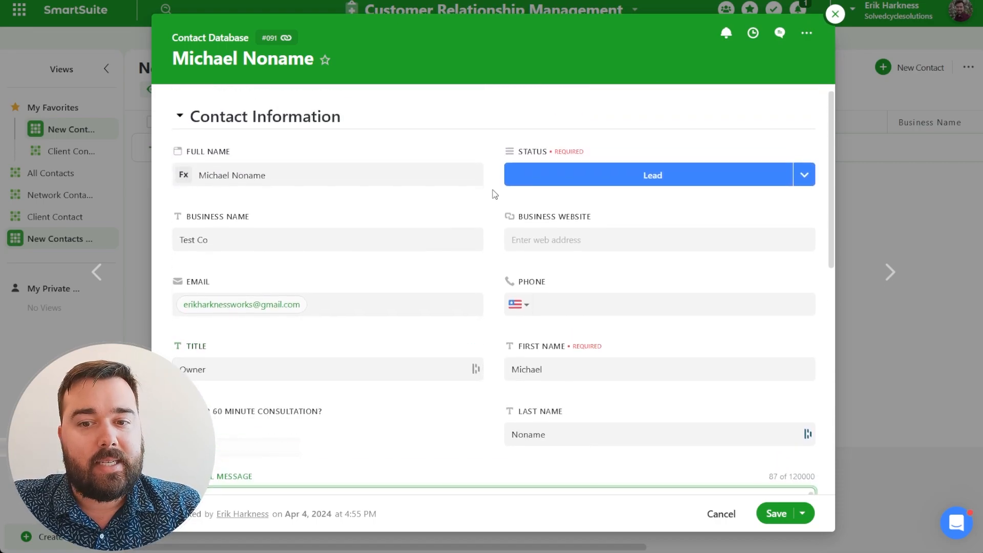
left_click(806, 175)
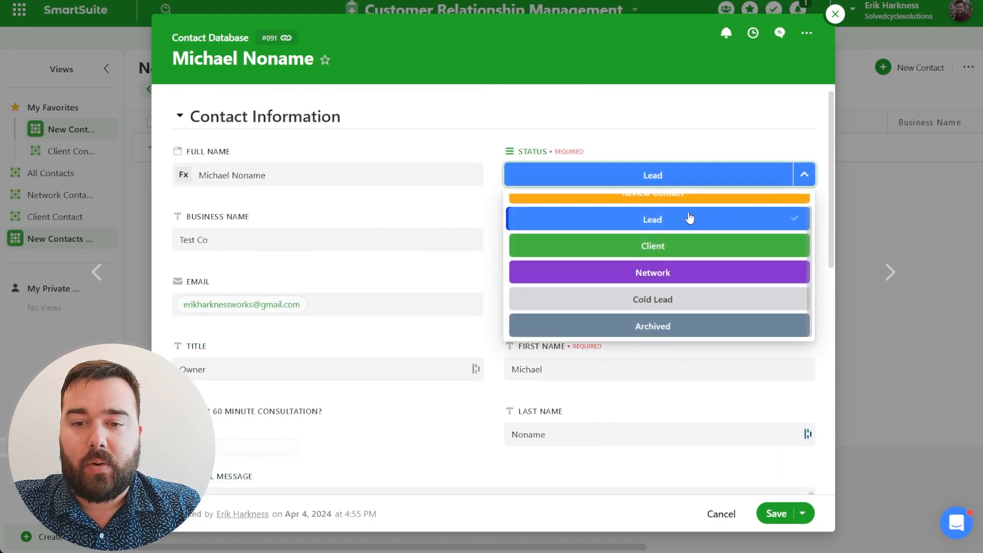
scroll(690, 218, "up", 1)
left_click(671, 206)
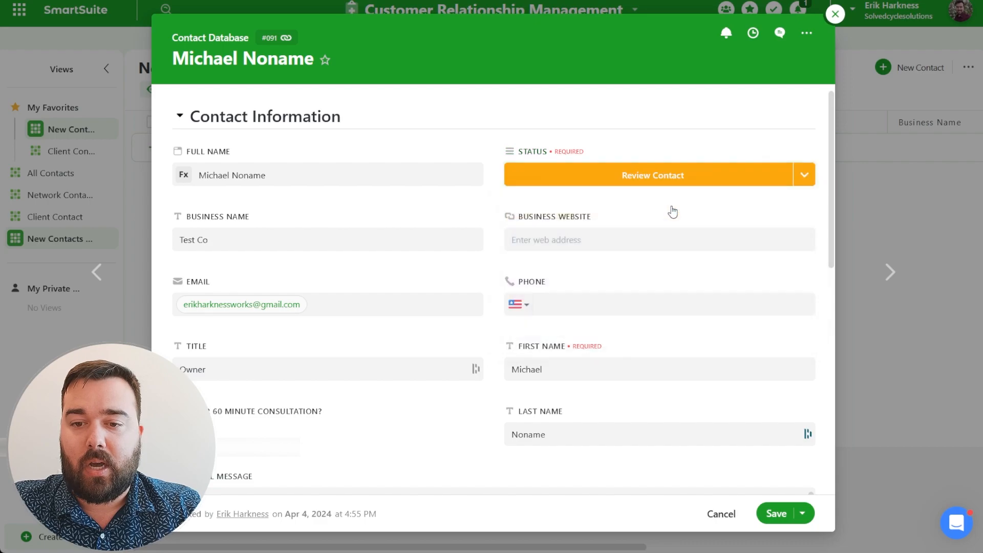
scroll(329, 340, "down", 1)
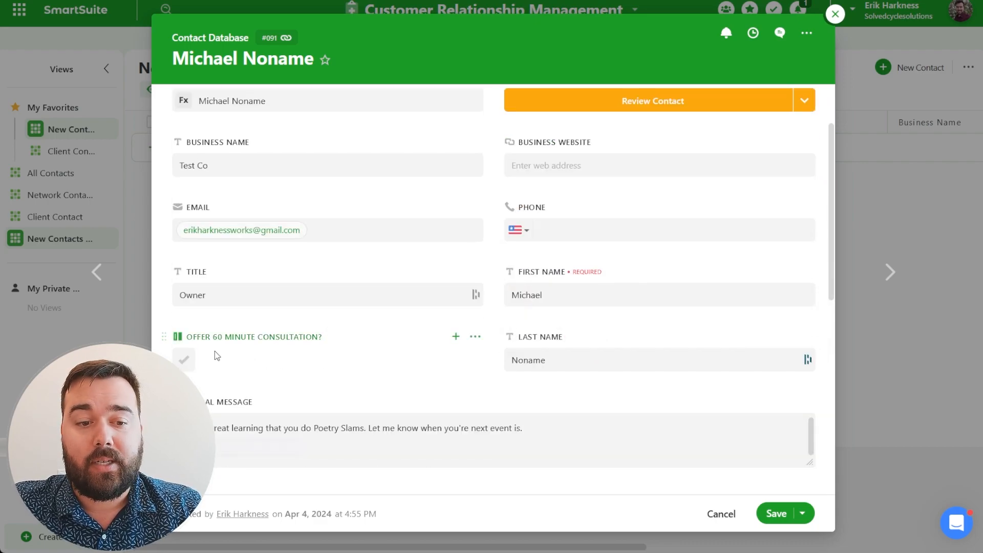
left_click(185, 363)
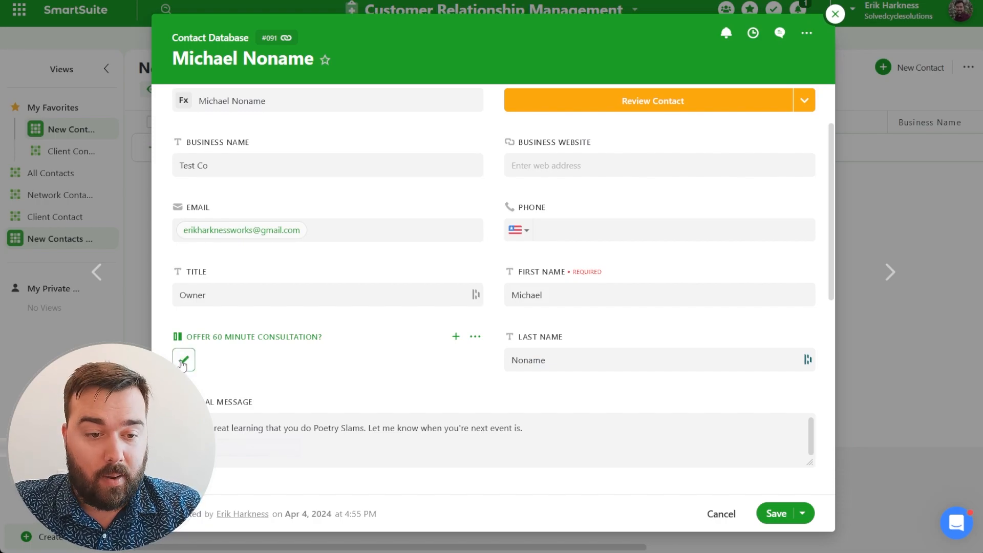
left_click(770, 514)
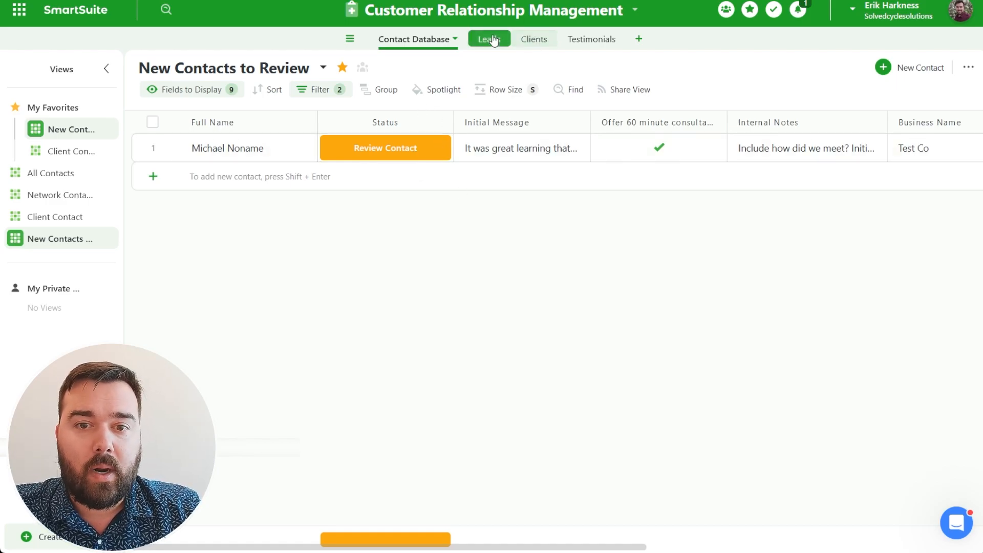
Open the Customer Relationship Management solution's dropdown menu.
left_click(596, 12)
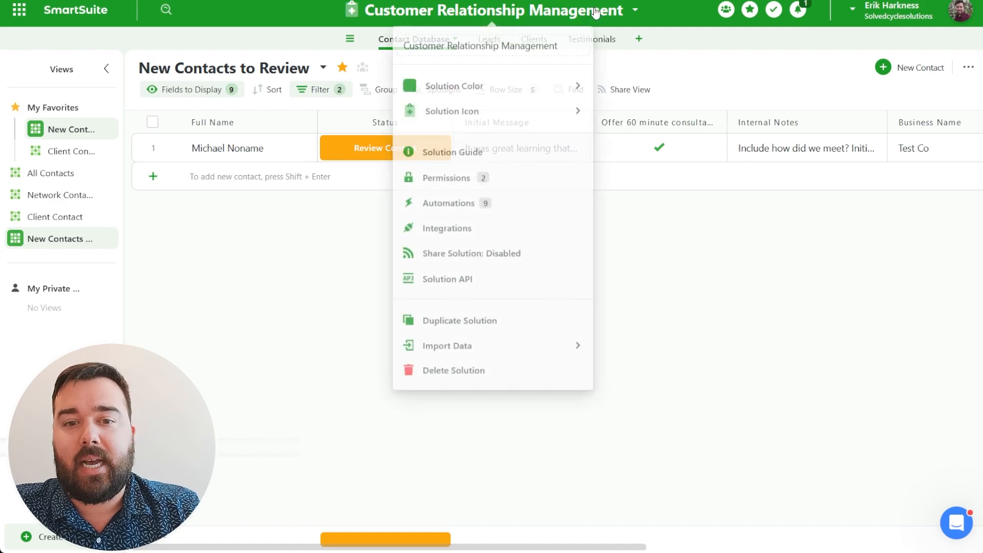
Open the Free 60 minute consultaiton automation from the solution's Automations list.
left_click(457, 203)
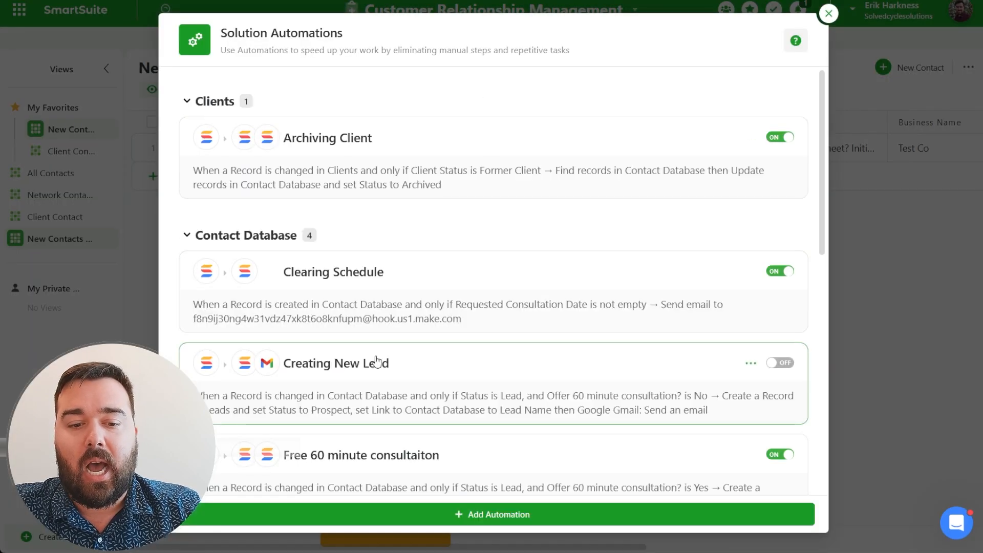
scroll(377, 361, "down", 3)
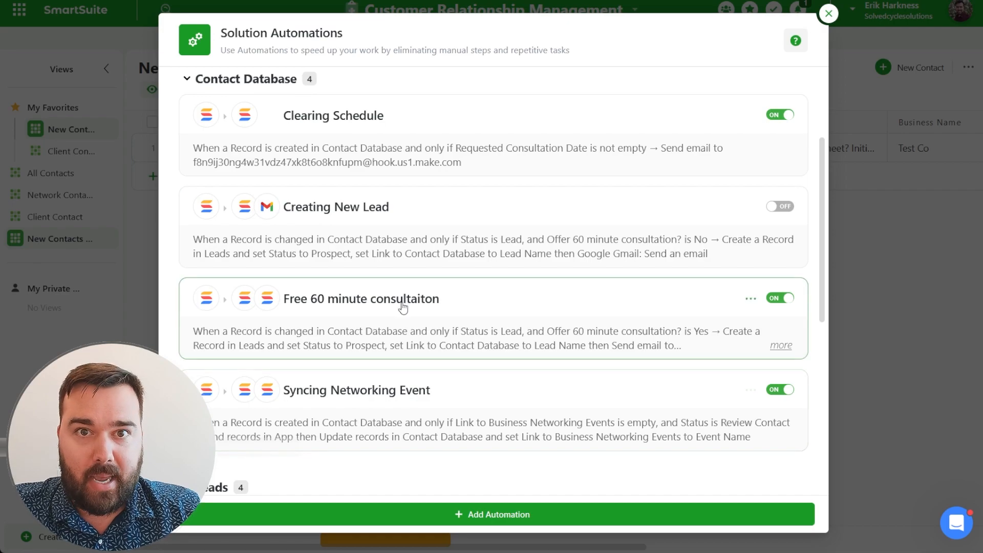
left_click(374, 314)
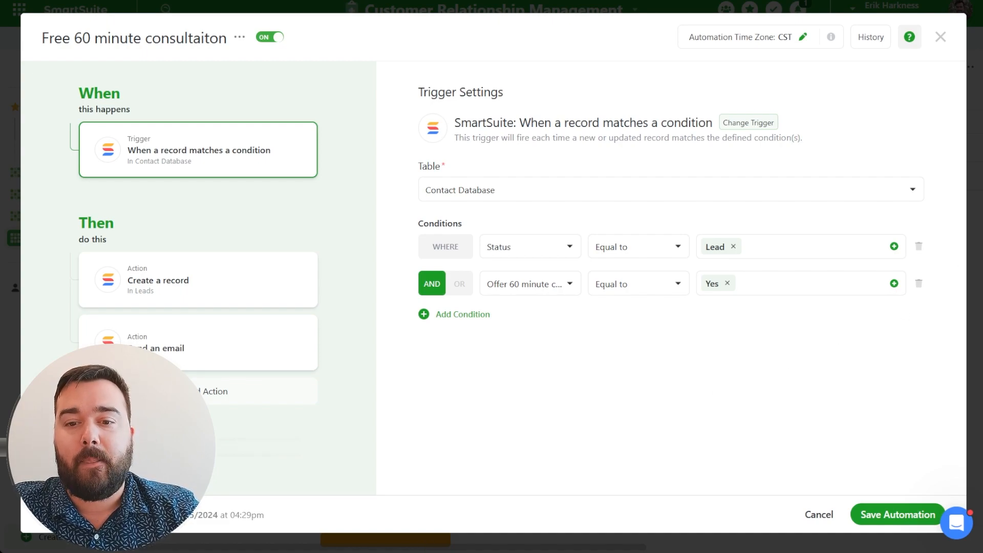
Inspect the Send an email action's recipient, Full Name subject and follow-up message body.
left_click(228, 327)
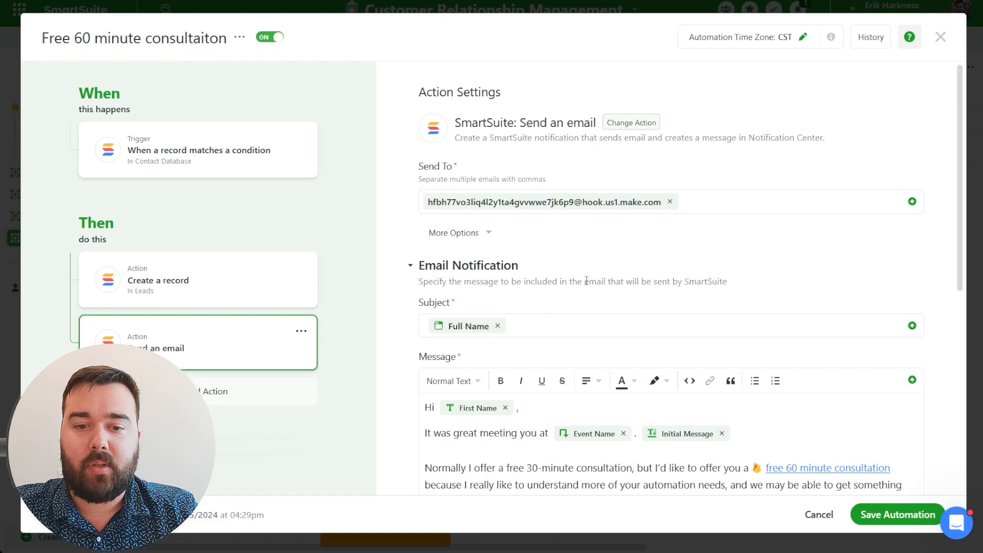
scroll(586, 282, "down", 2)
scroll(587, 284, "down", 2)
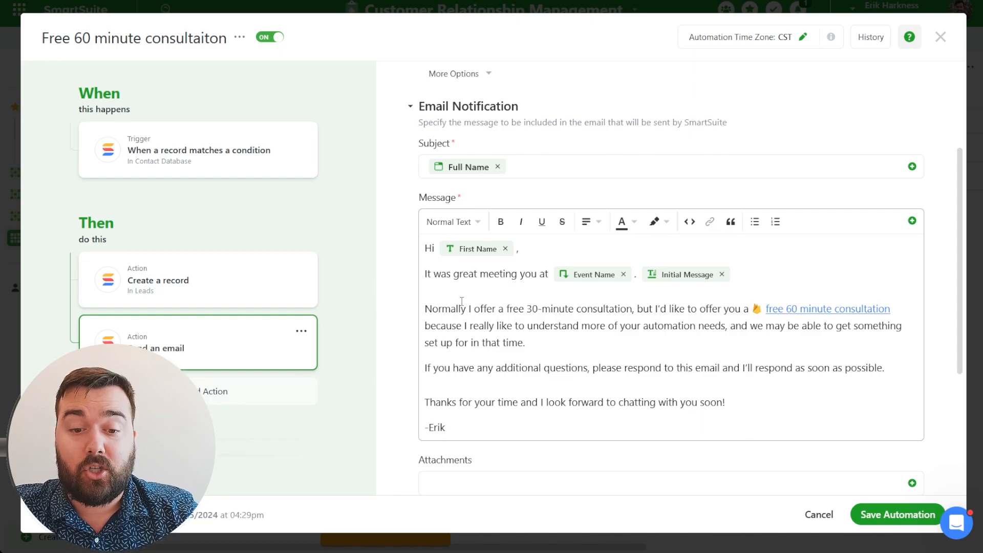
scroll(633, 316, "down", 1)
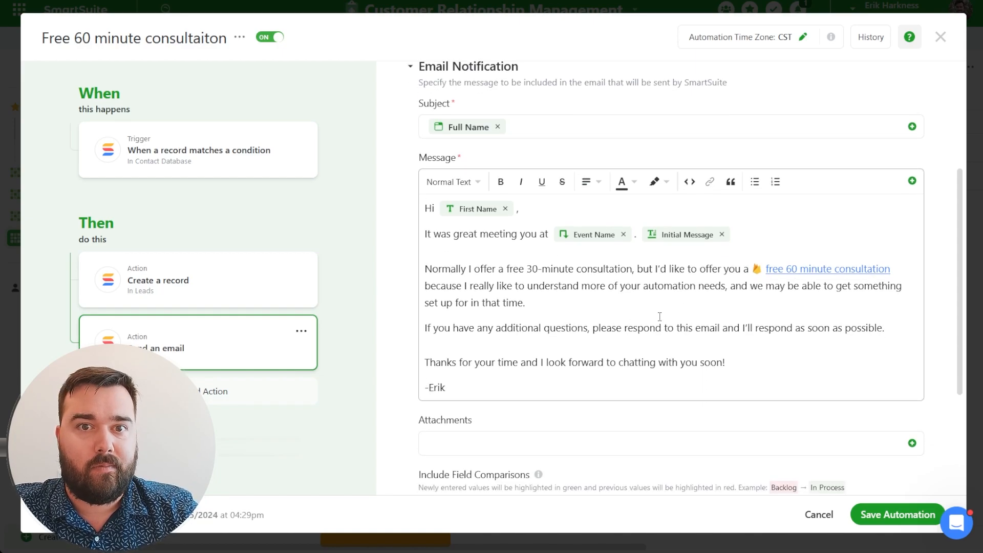
scroll(657, 317, "down", 1)
scroll(661, 316, "up", 2)
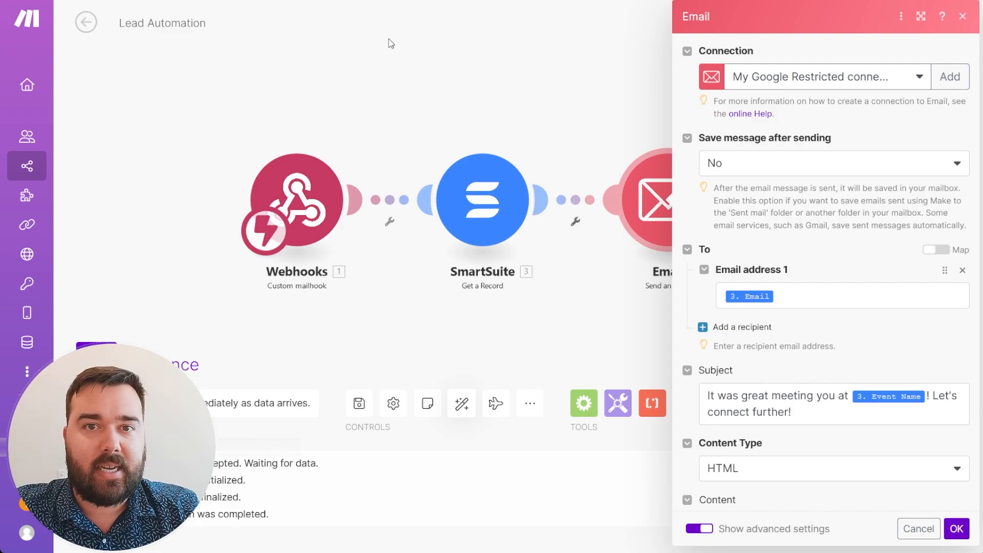
Review the Webhooks module's mailhook settings in the scenario.
left_click(429, 101)
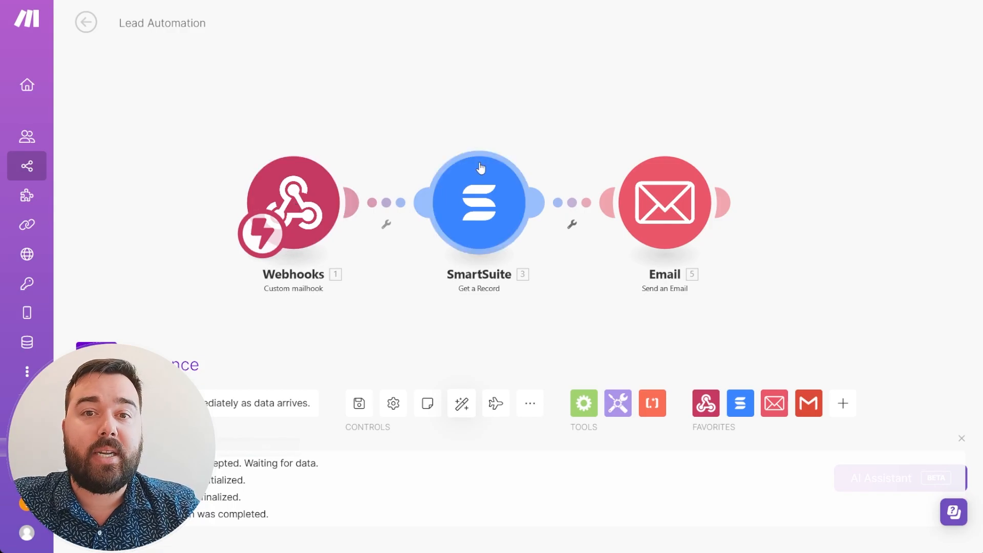
left_click(309, 197)
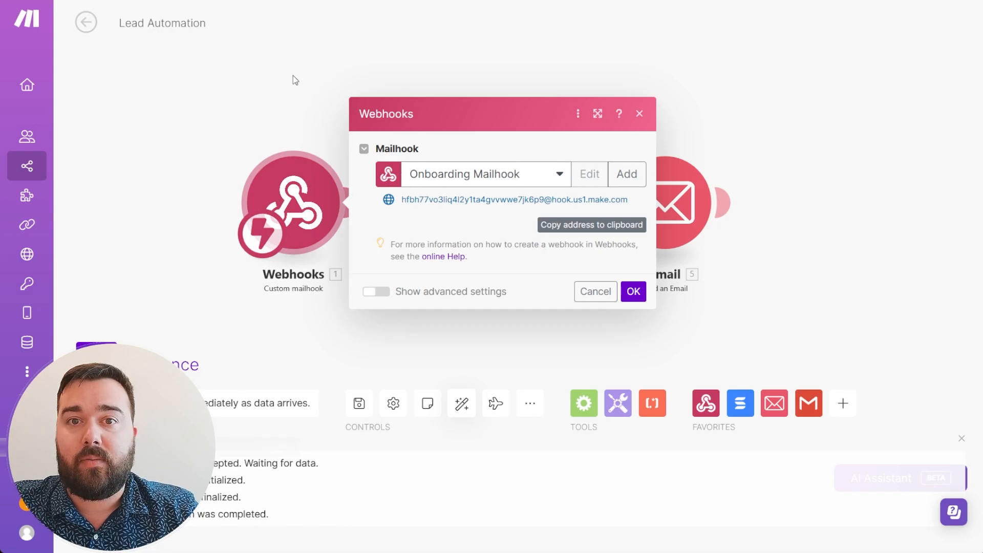
left_click(302, 87)
Confirm the SmartSuite Get a Record Search Value is mapped to 1. Subject.
left_click(494, 182)
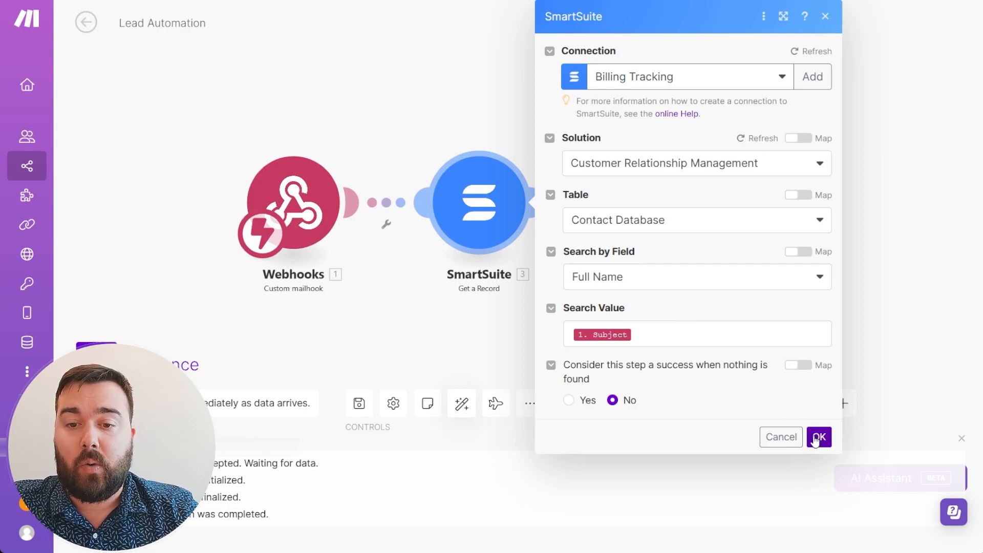
left_click(664, 333)
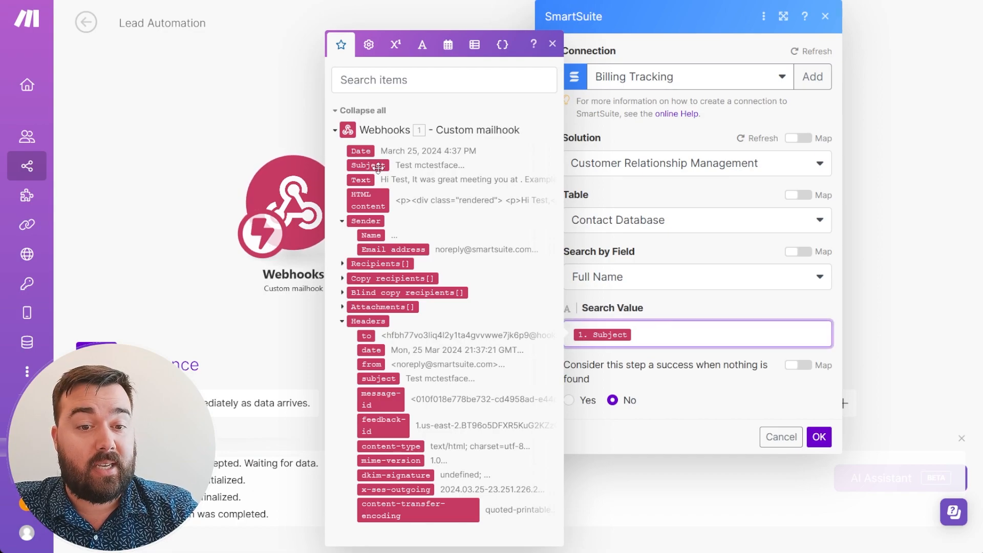
left_click(820, 437)
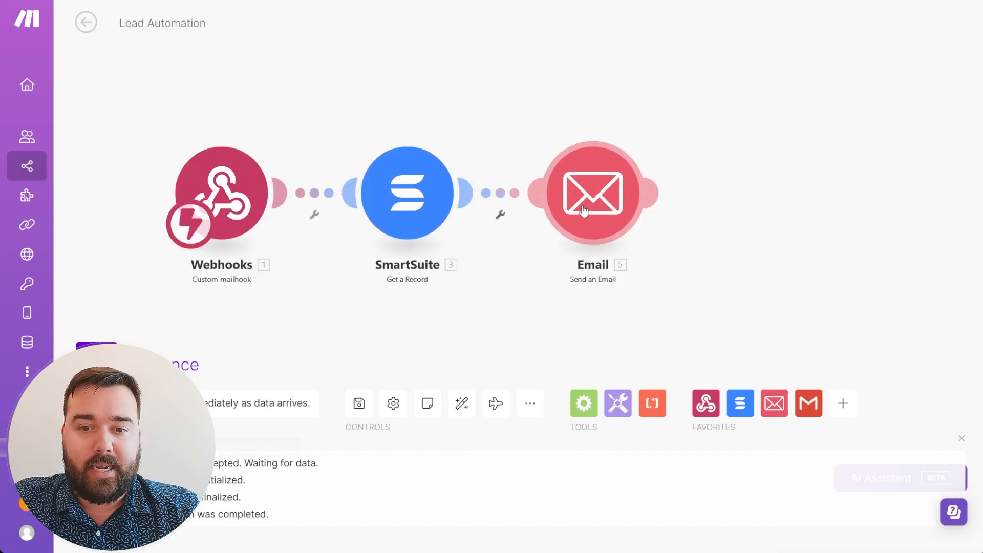
left_click(581, 210)
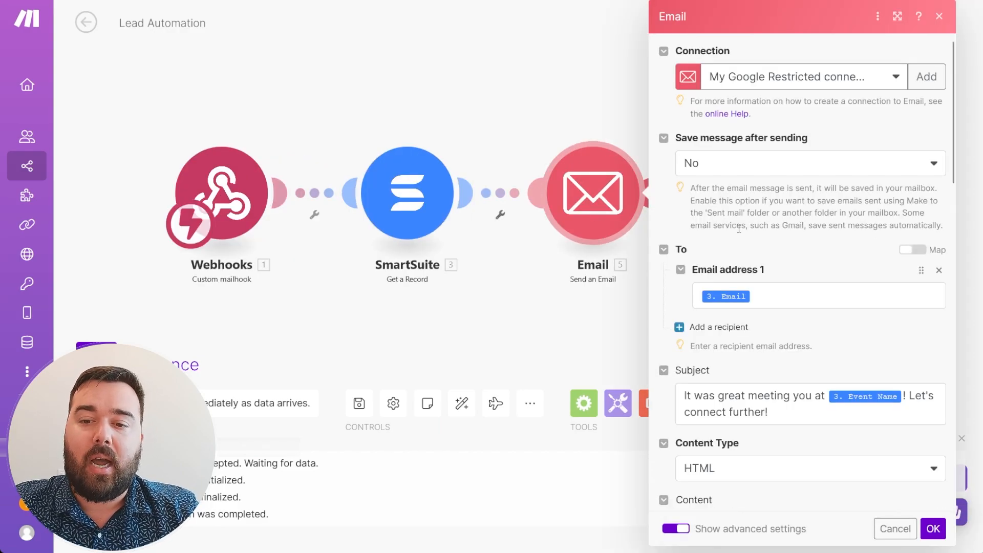
Check the Email module's Subject mapping, keep Content Type HTML, and inspect the body's <br> markup.
scroll(788, 287, "down", 2)
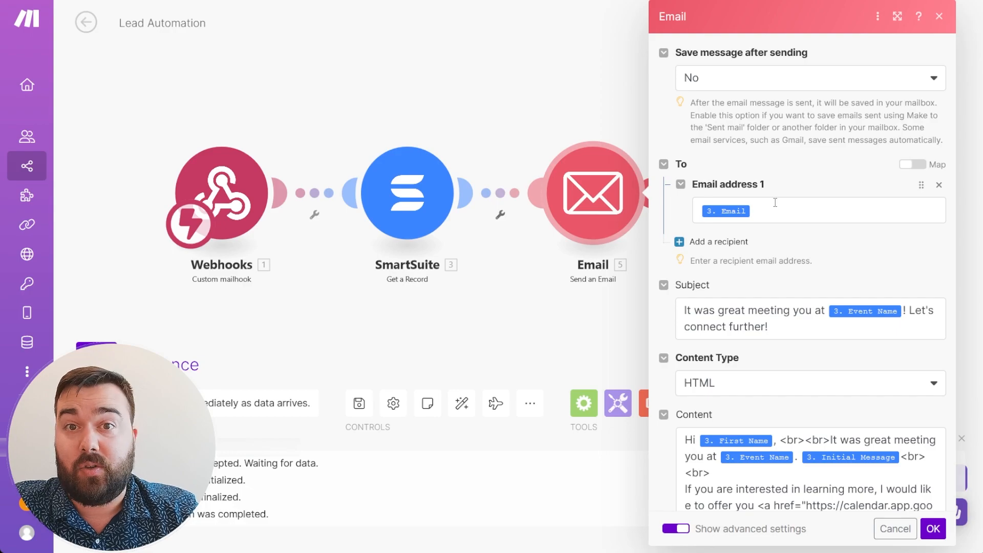
left_click(774, 322)
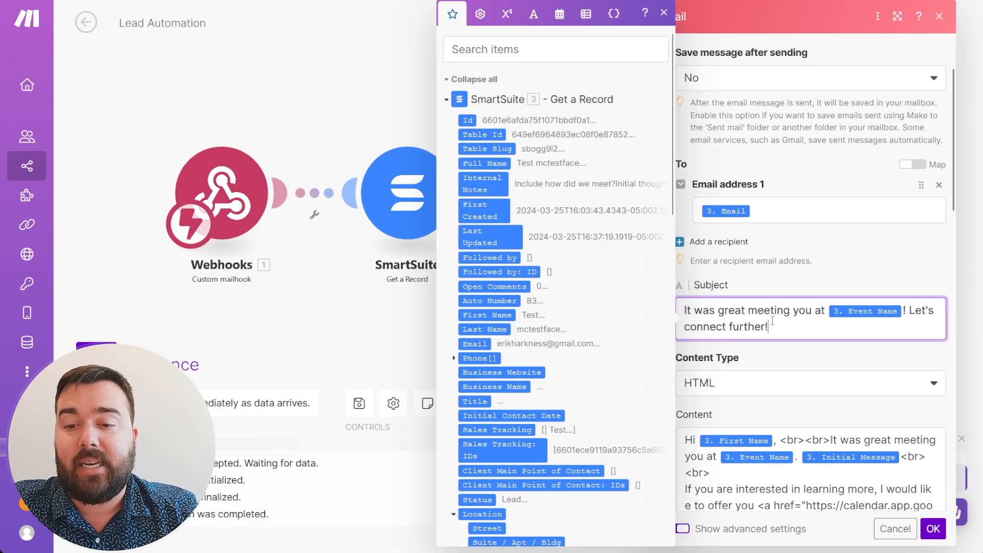
scroll(773, 325, "down", 2)
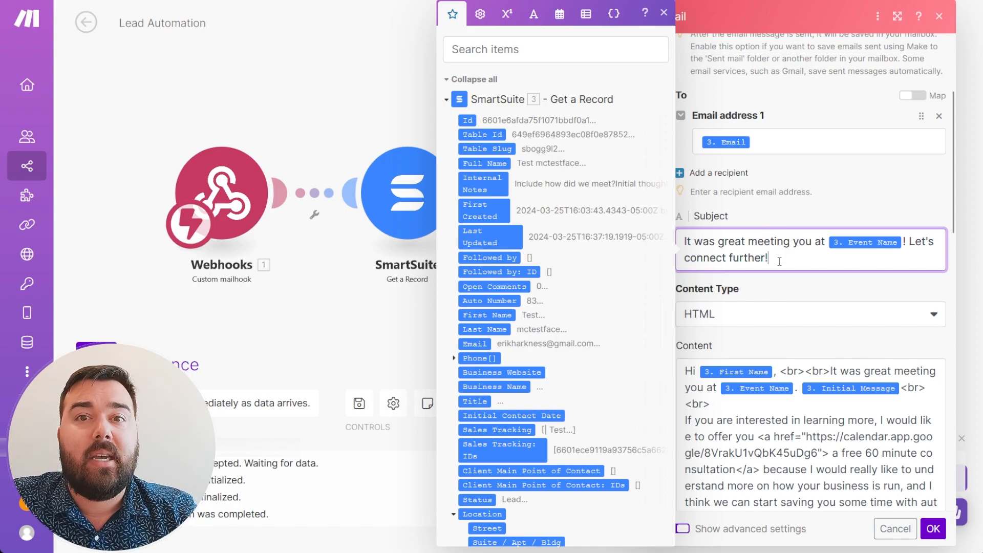
left_click(789, 291)
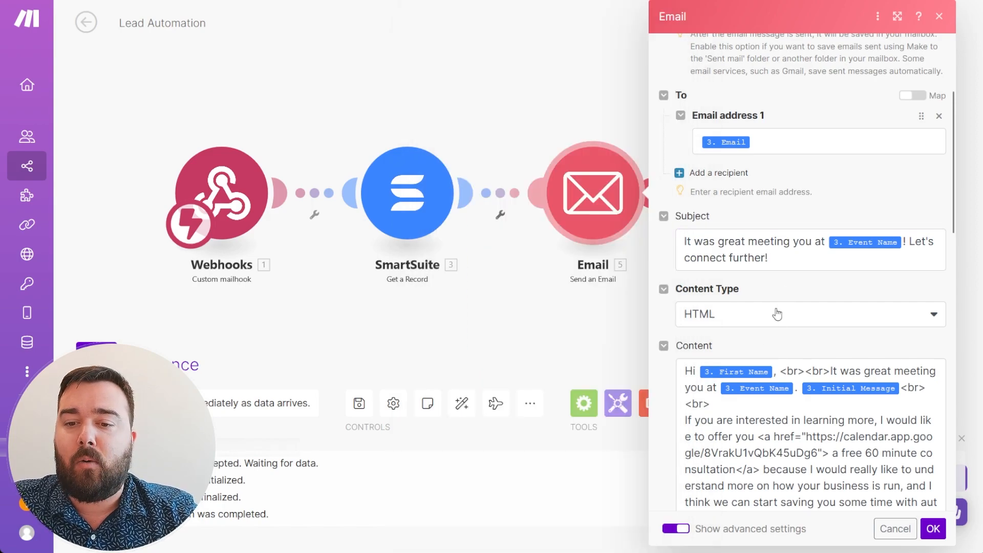
left_click(782, 322)
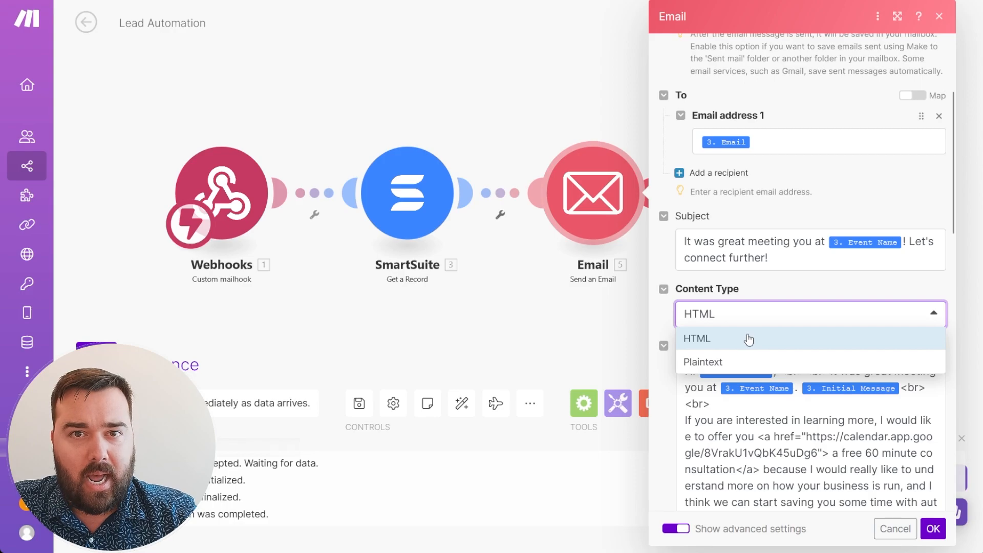
left_click(770, 287)
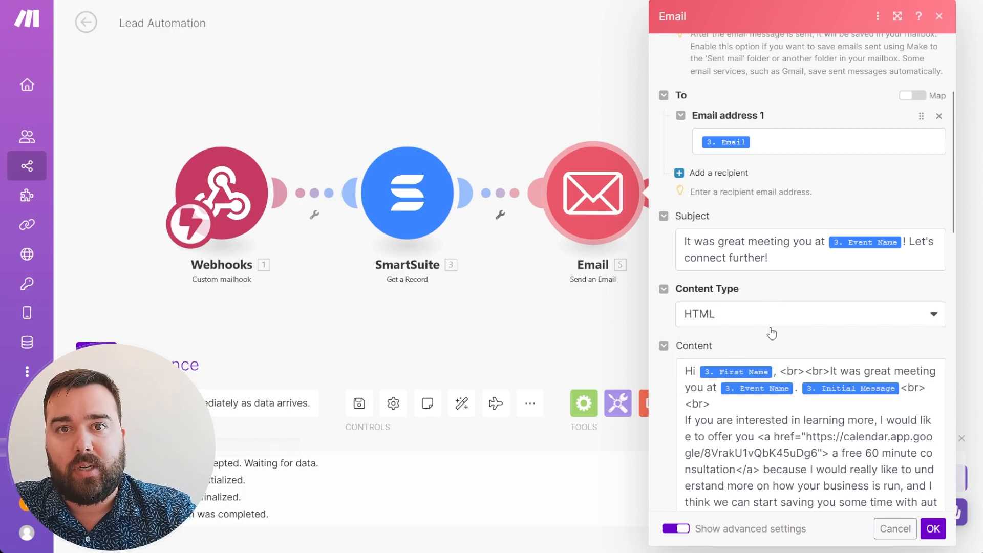
scroll(772, 333, "down", 4)
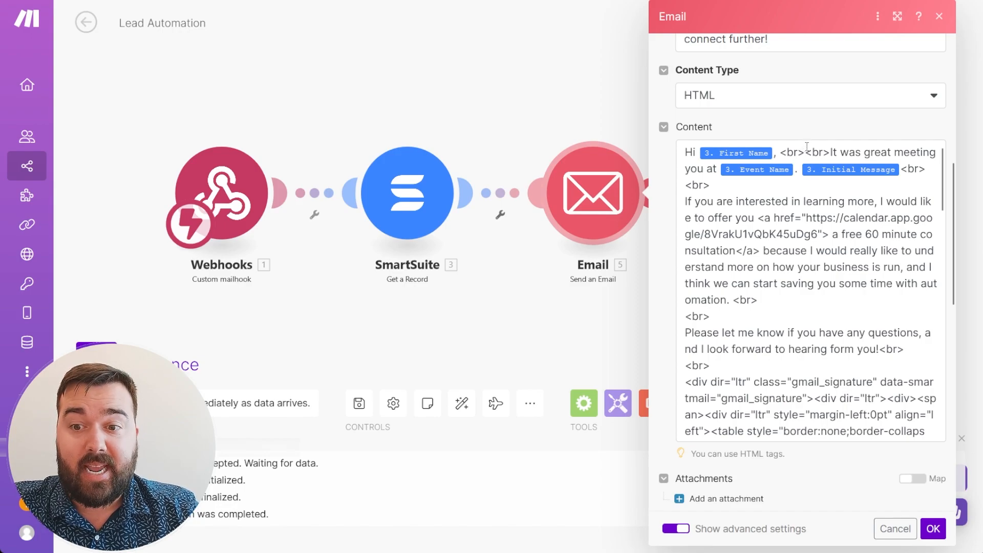
left_click_drag(806, 152, 782, 154)
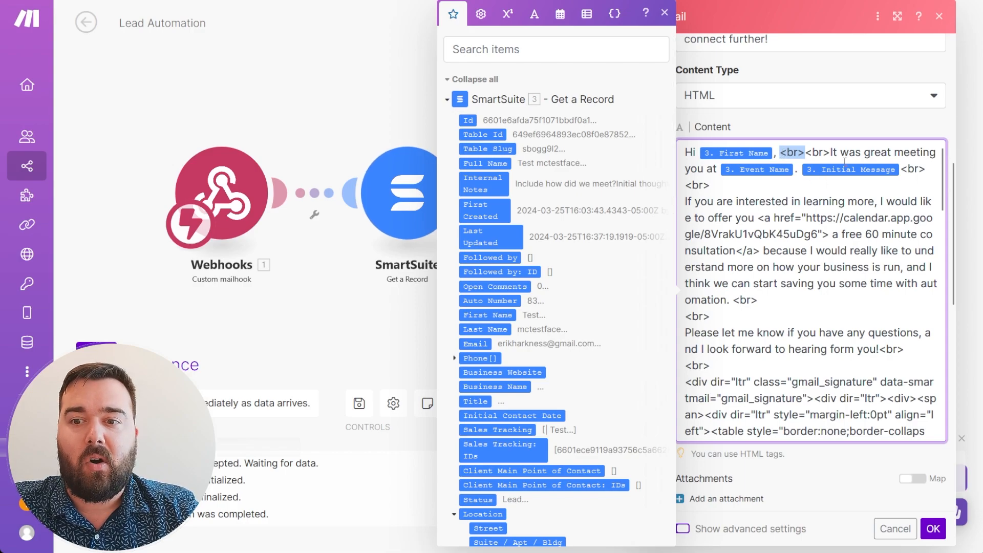
left_click(825, 148)
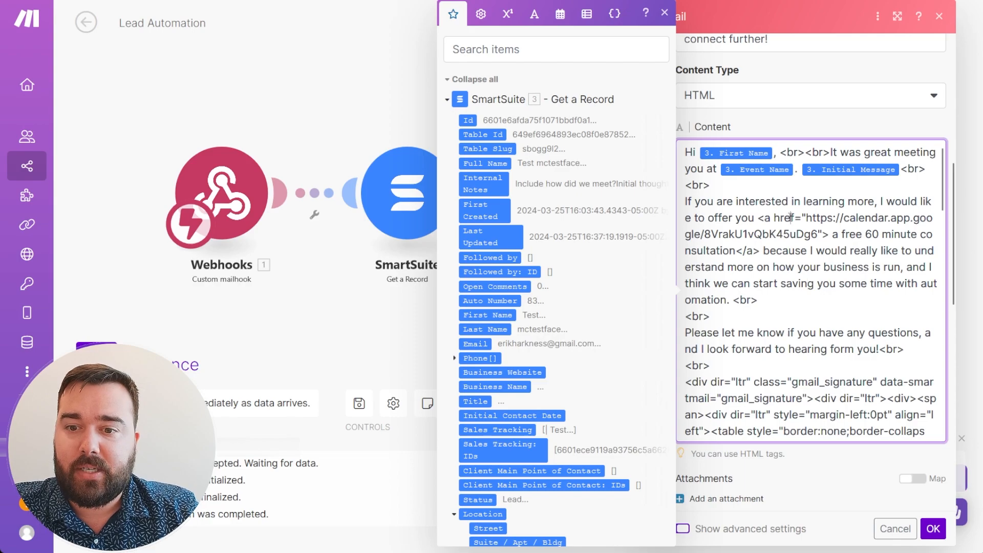
left_click_drag(757, 218, 832, 234)
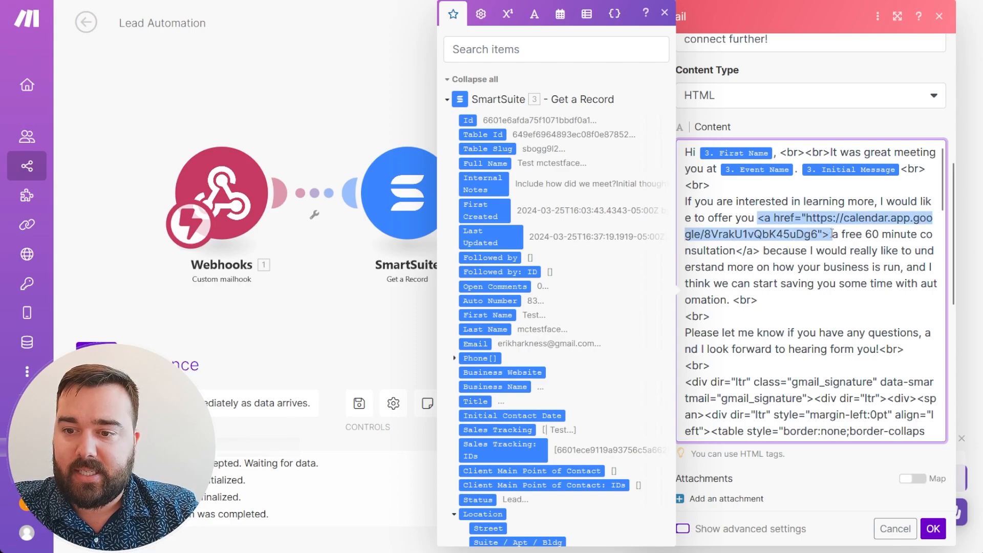
left_click_drag(832, 235, 759, 244)
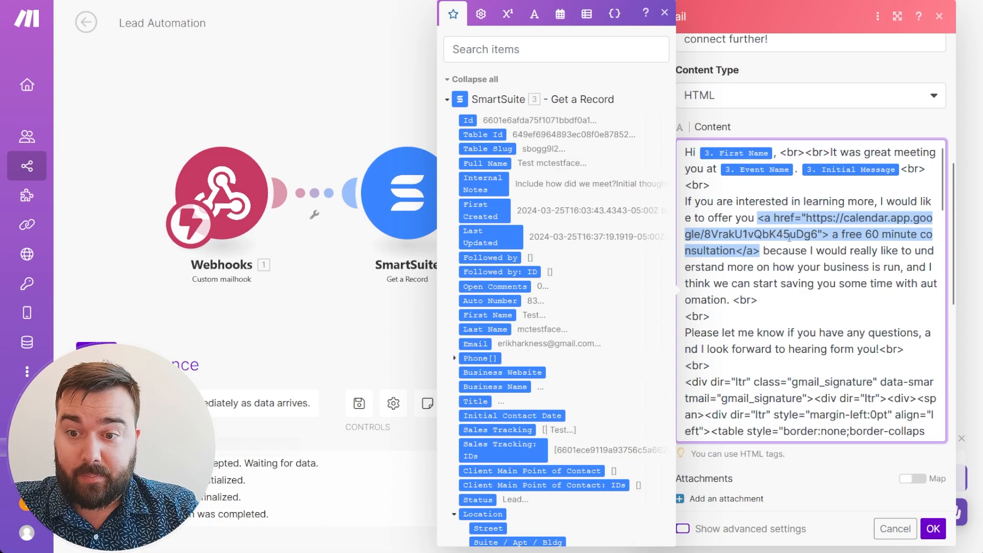
left_click_drag(835, 235, 736, 250)
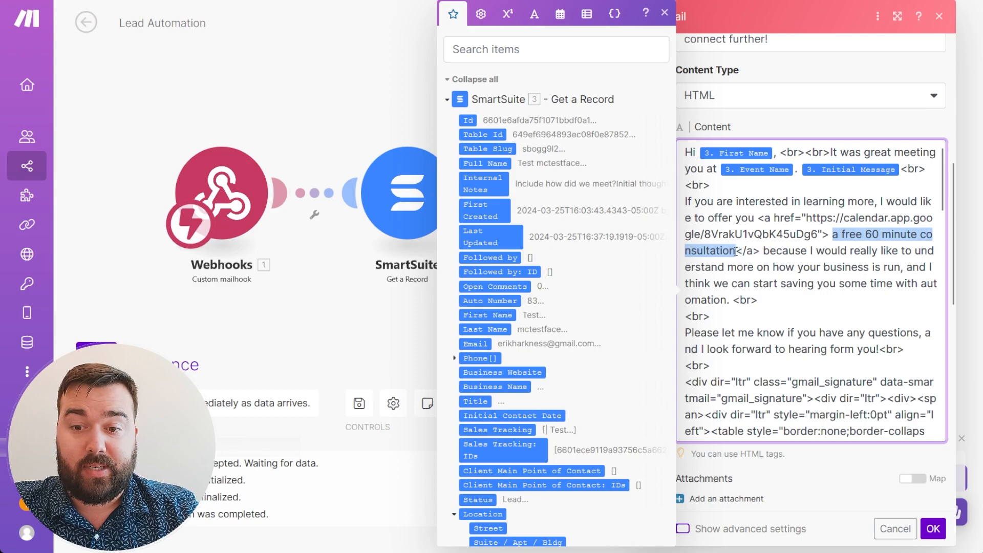
left_click(759, 217)
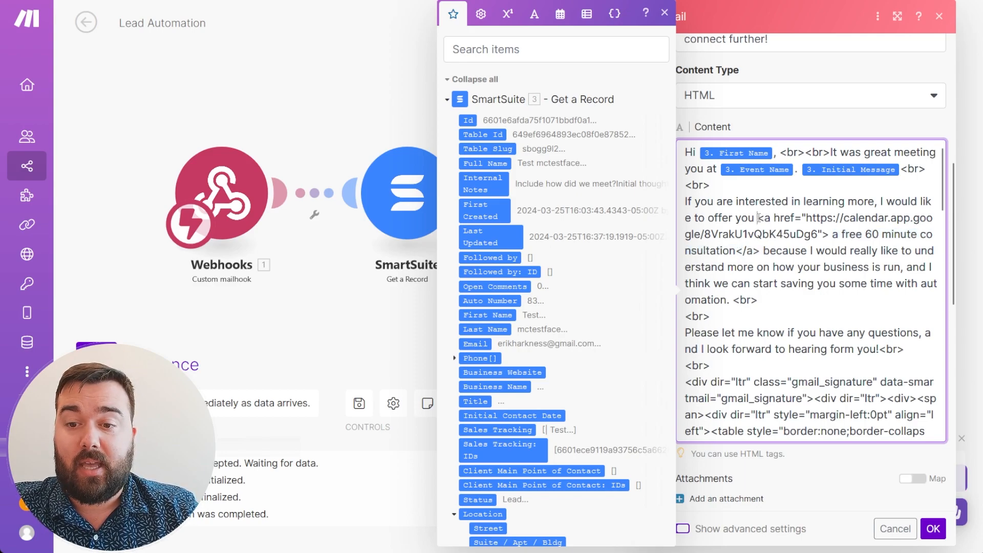
left_click_drag(758, 218, 824, 234)
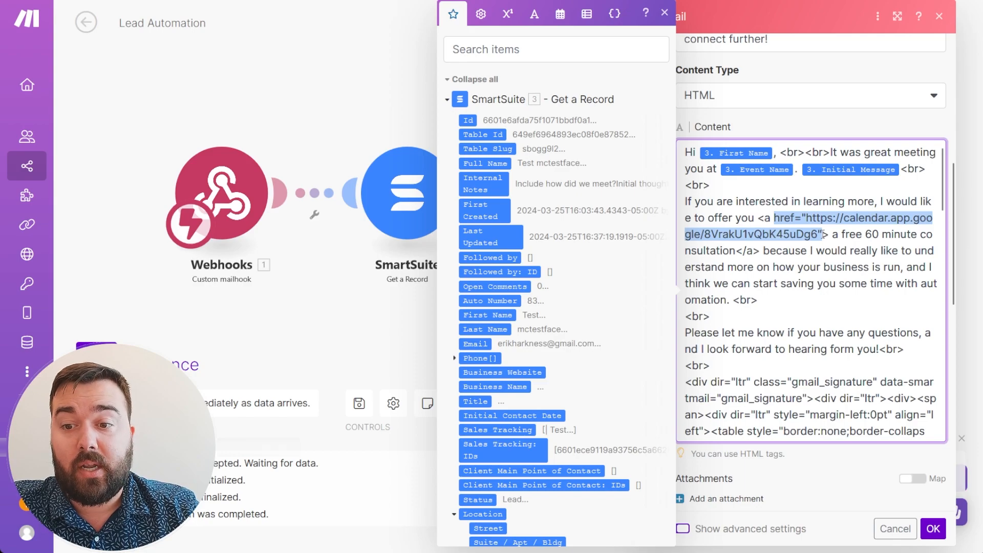
left_click_drag(823, 235, 828, 235)
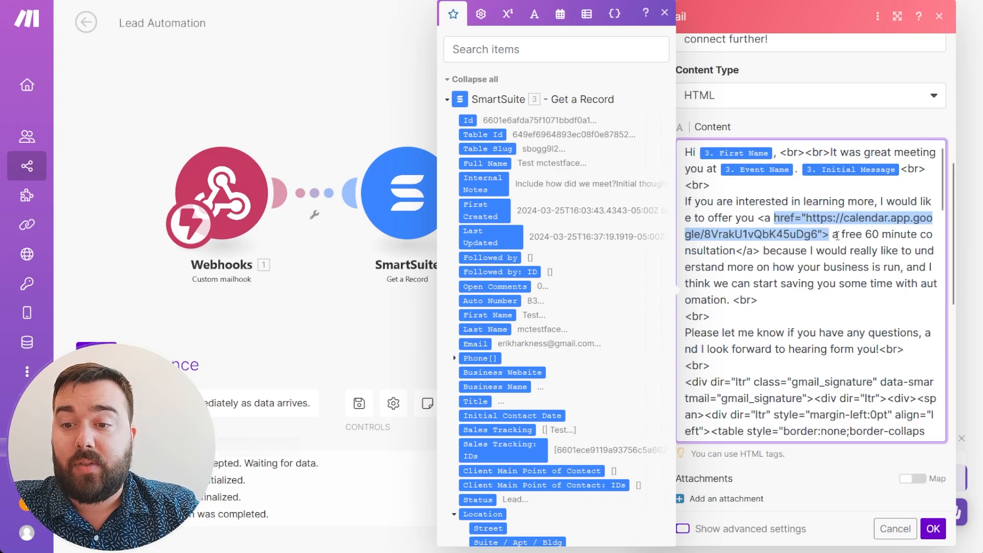
left_click(834, 235)
left_click_drag(840, 235, 739, 249)
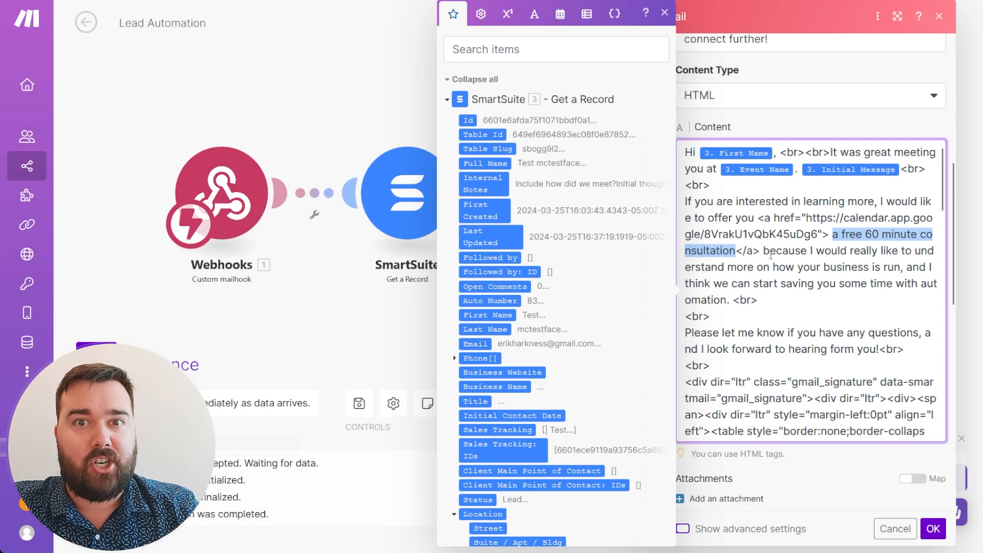
left_click(803, 262)
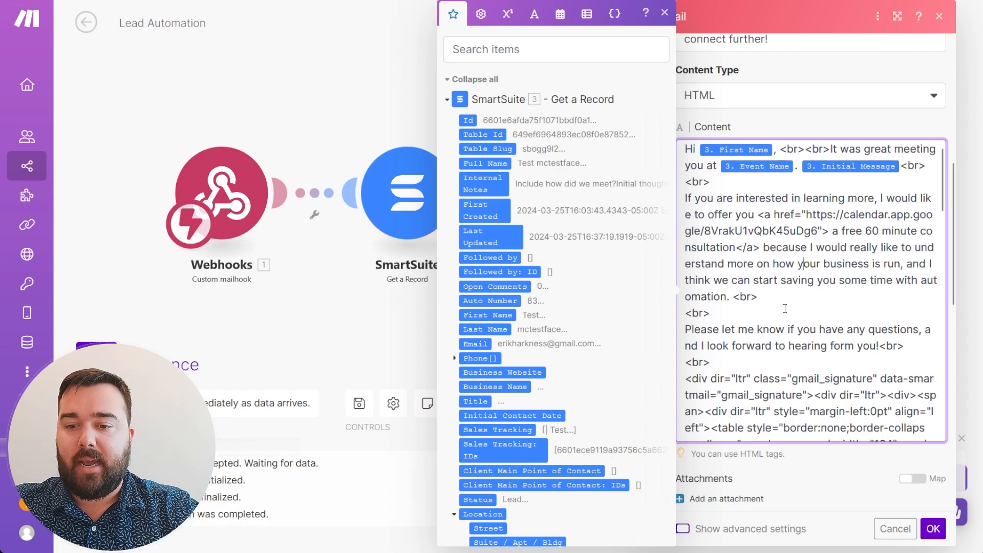
scroll(786, 308, "down", 2)
scroll(786, 308, "down", 2)
scroll(786, 309, "down", 8)
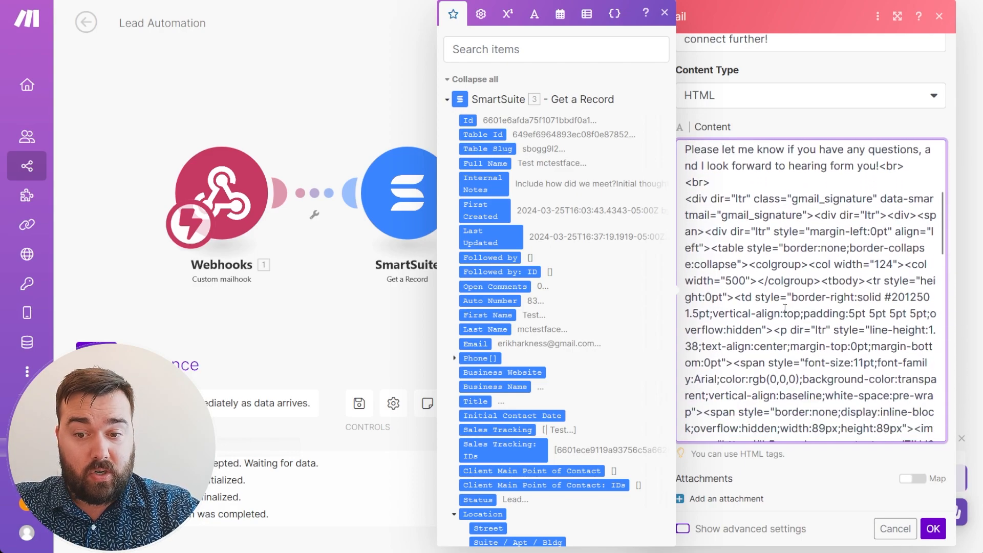
scroll(786, 308, "down", 15)
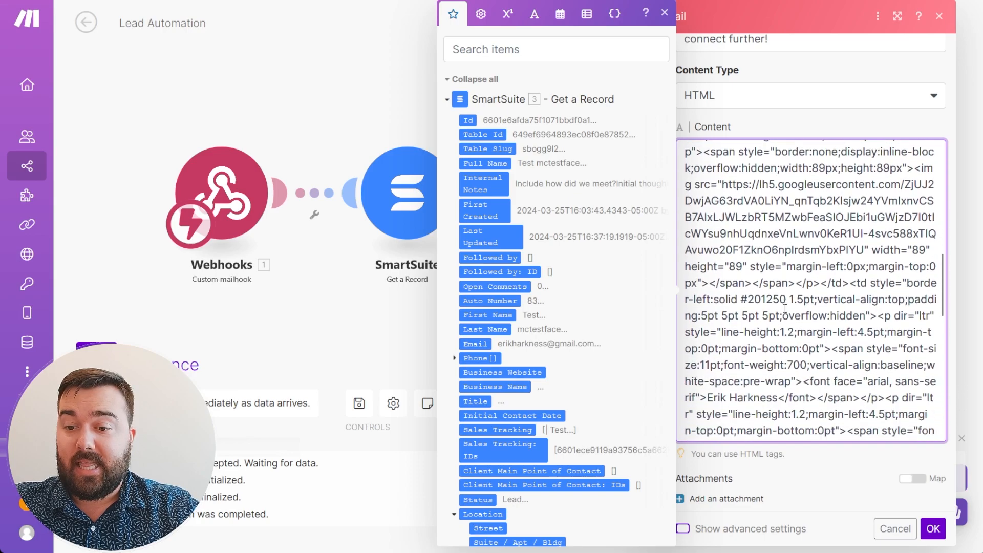
scroll(785, 309, "down", 12)
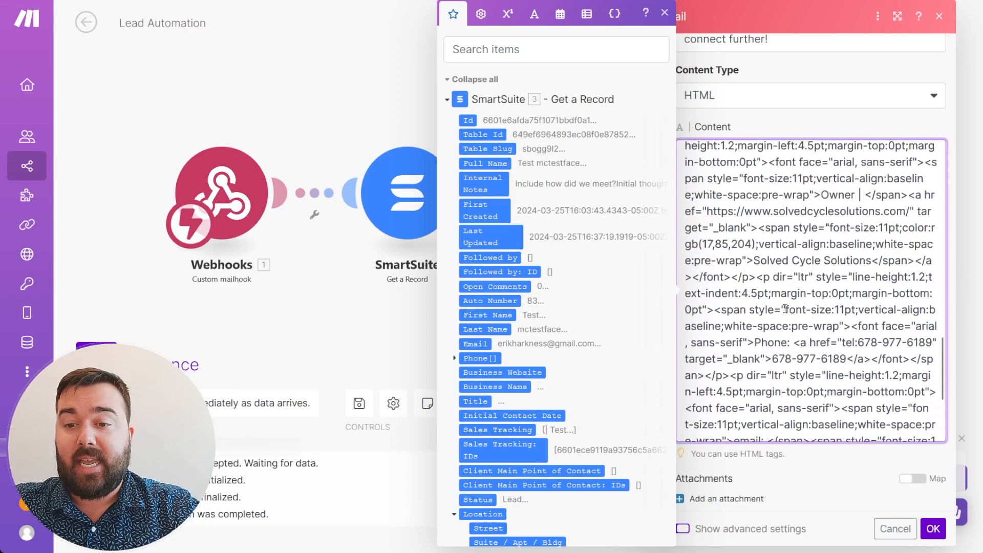
scroll(816, 237, "up", 15)
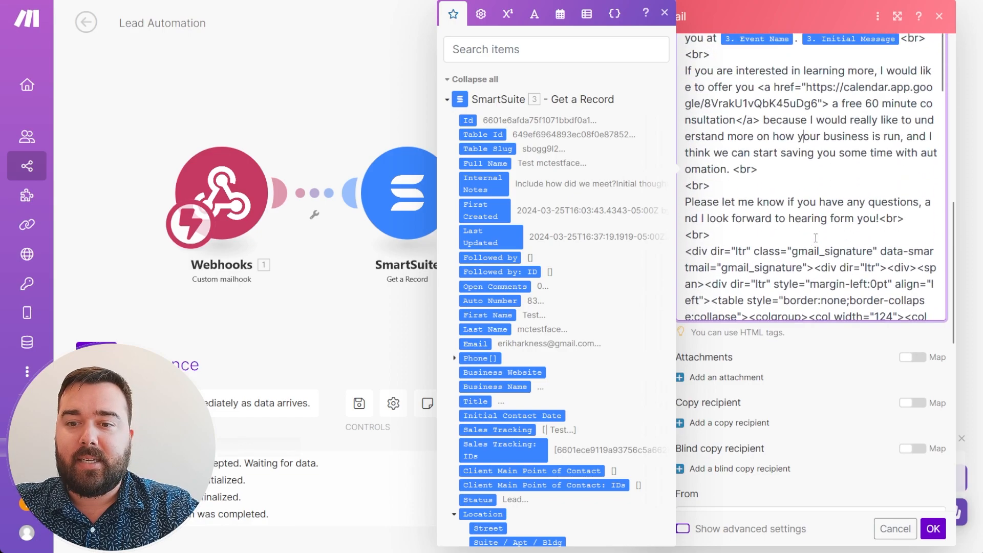
Reposition the Gmail module beside the first Email module on the canvas.
left_click(348, 326)
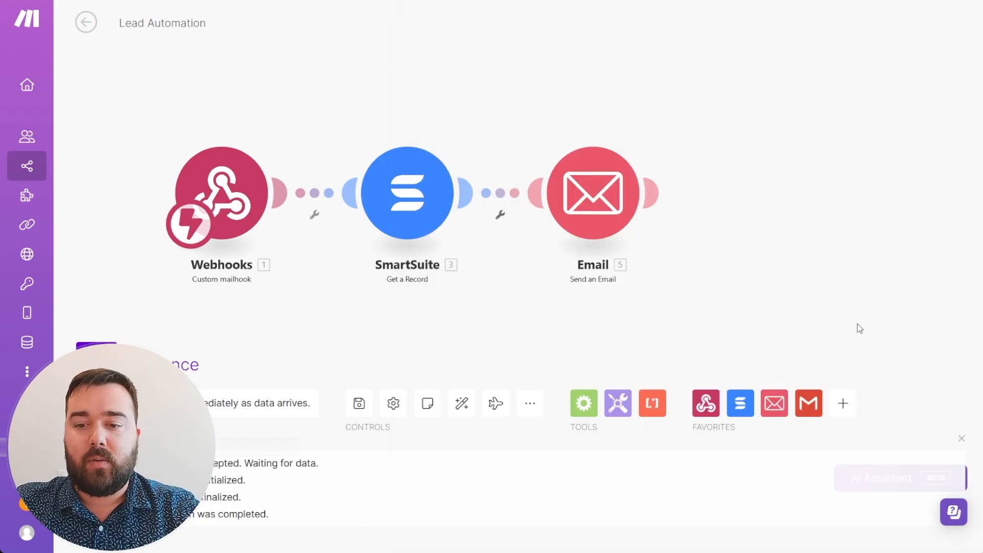
left_click_drag(678, 292, 408, 292)
left_click_drag(852, 76, 325, 90)
left_click_drag(364, 277, 776, 270)
left_click_drag(746, 77, 688, 86)
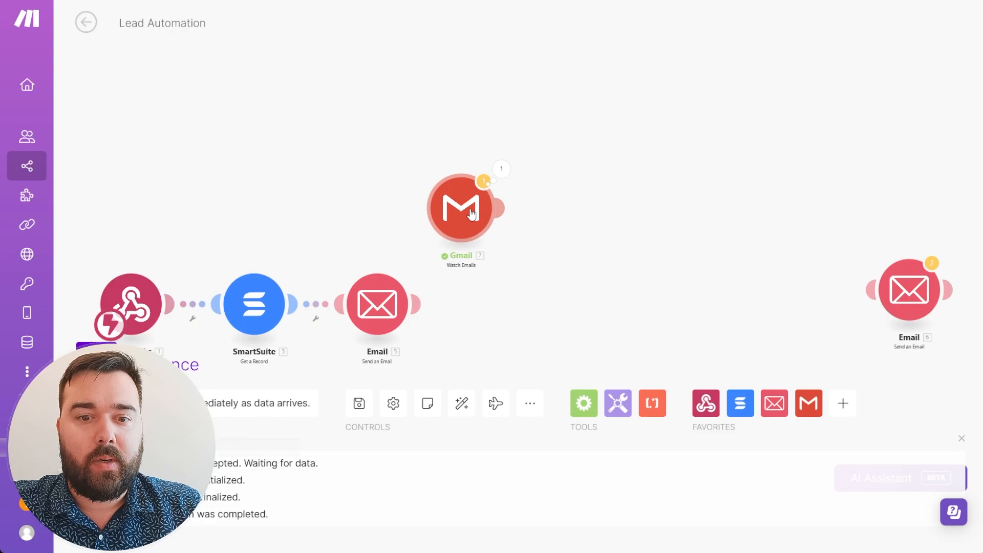
Set Gmail Watch Emails to the Sent Mail folder with a Gmail filter to: query.
left_click(472, 214)
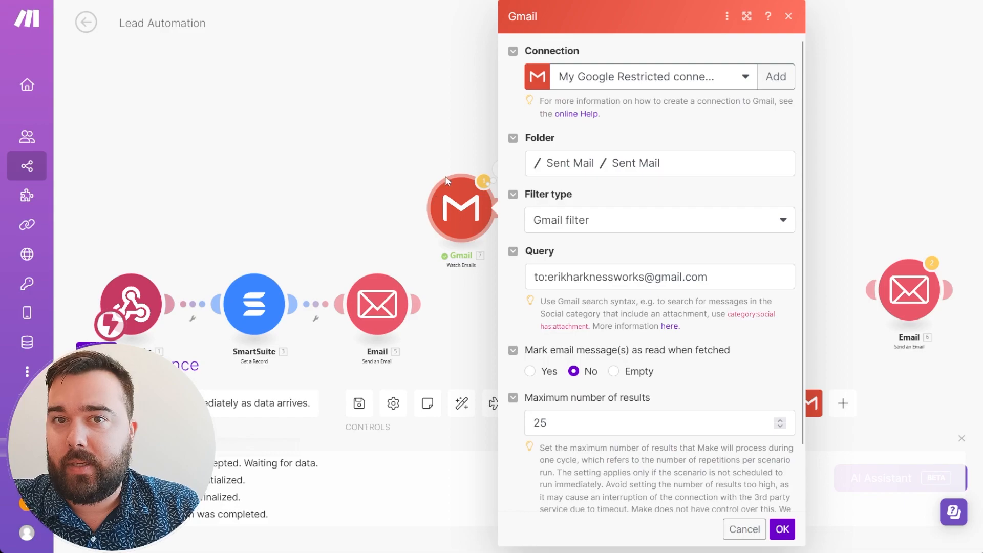
left_click(410, 151)
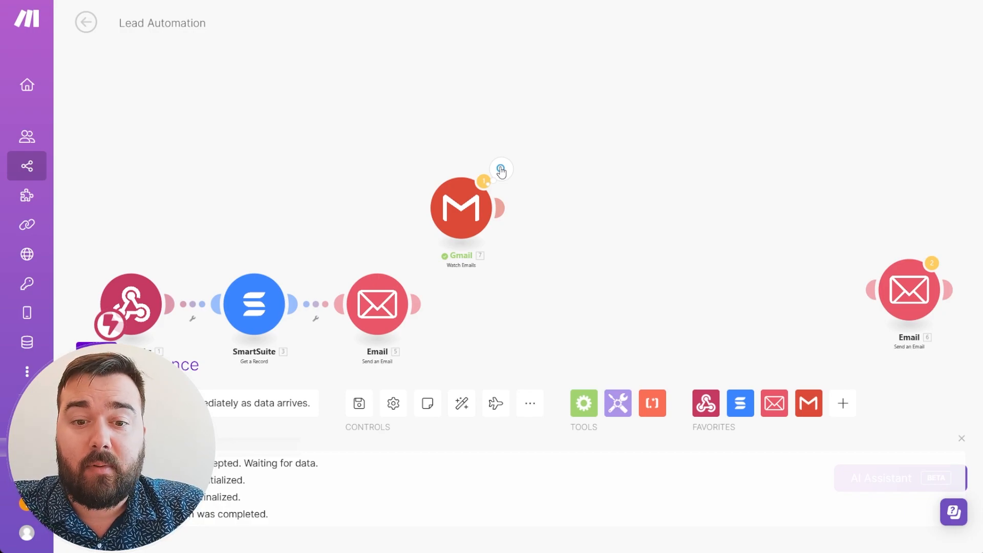
right_click(470, 204)
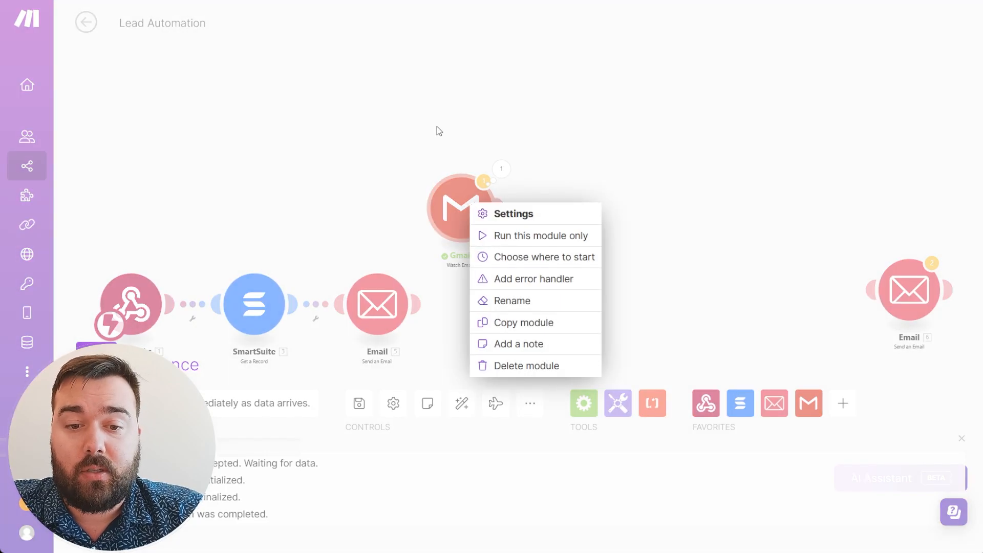
left_click(440, 134)
left_click(471, 220)
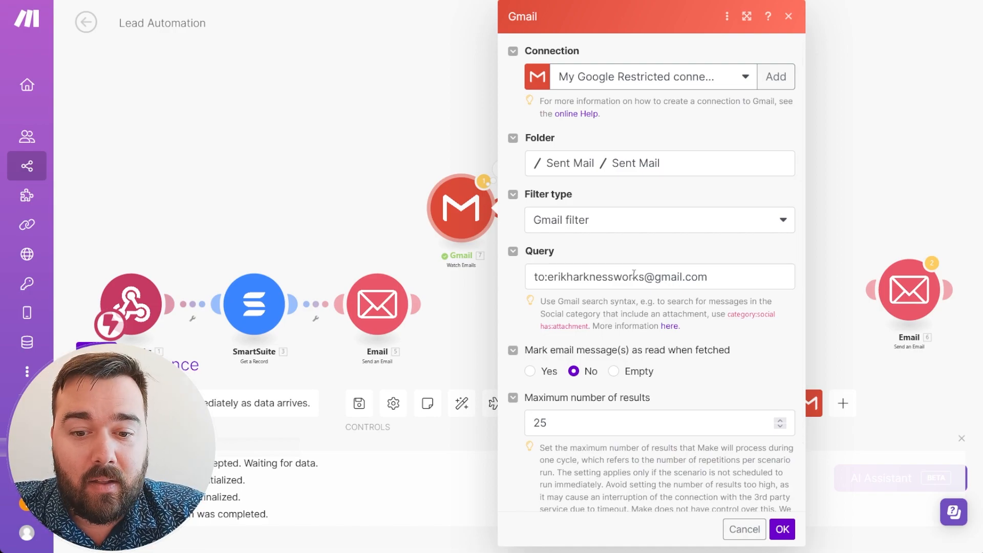
scroll(599, 436, "down", 1)
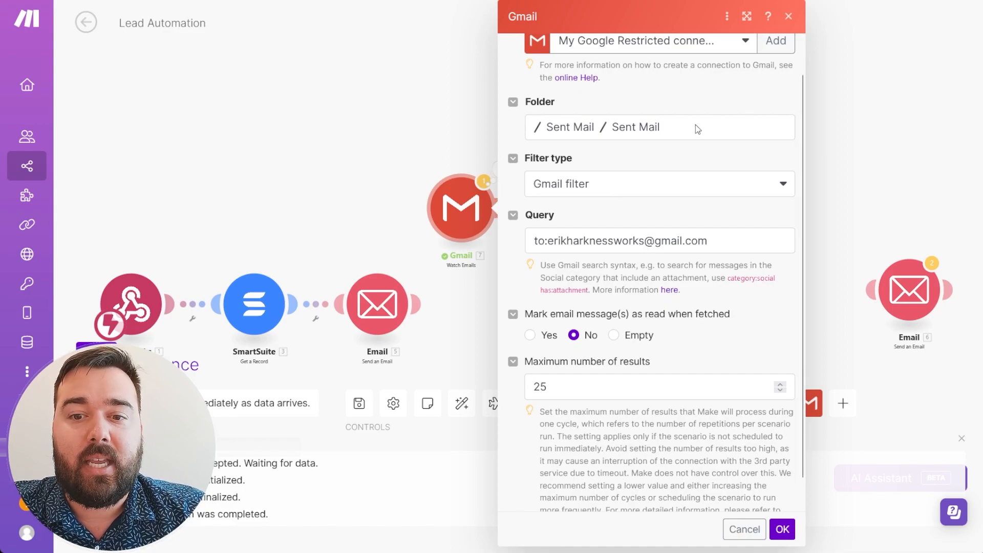
left_click(416, 128)
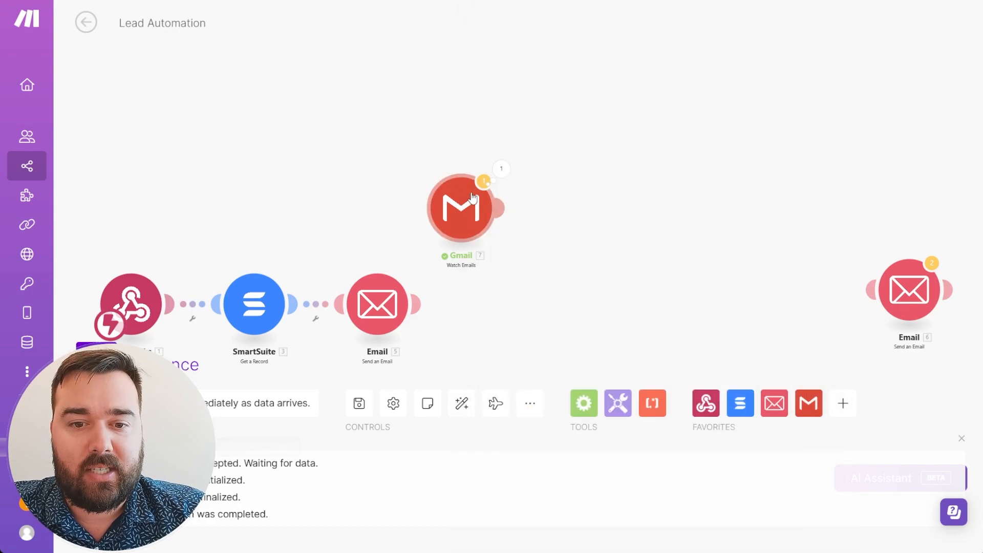
Open the Gmail module's run output and expand Bundle 7's HTML content to read the signature markup.
left_click(500, 172)
scroll(639, 286, "down", 20)
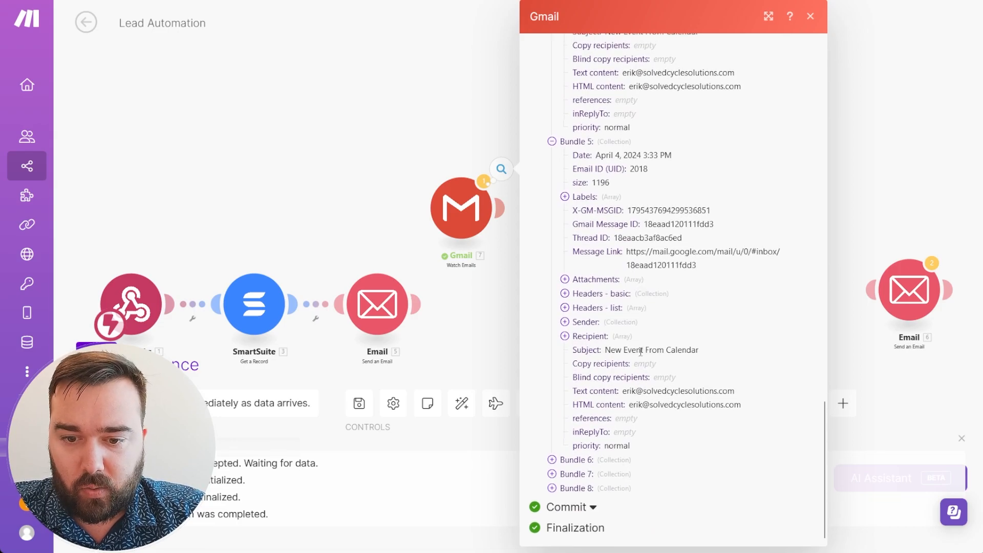
scroll(567, 219, "up", 1)
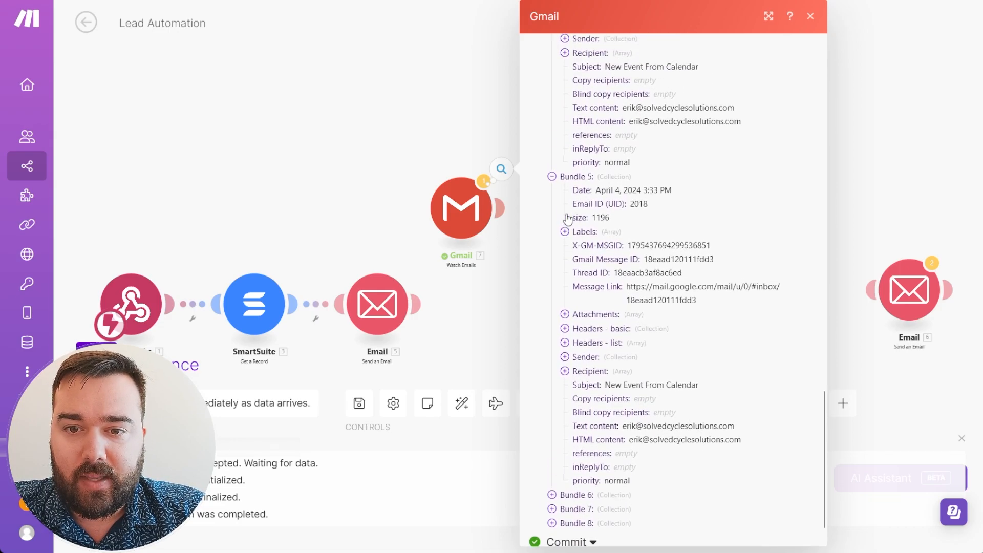
scroll(566, 214, "down", 1)
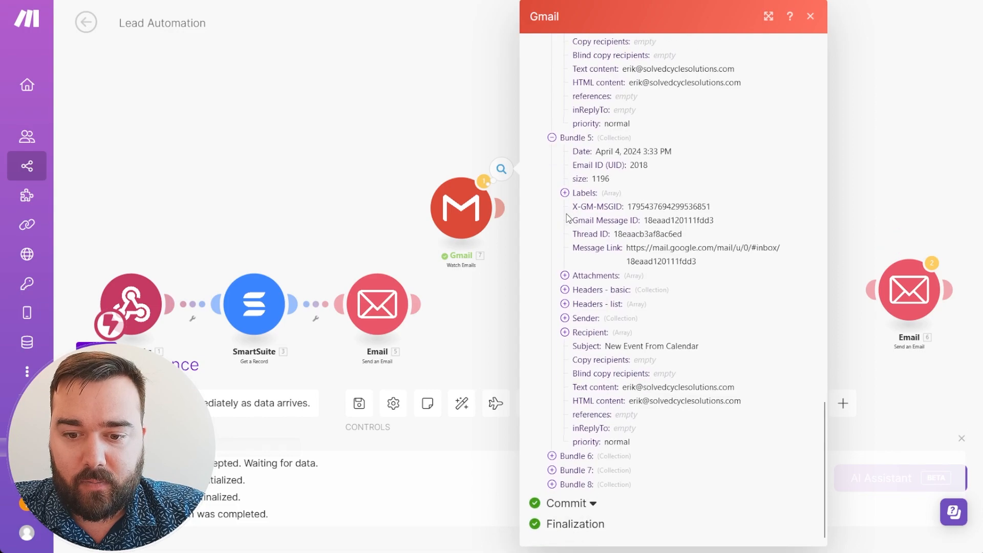
left_click(552, 474)
scroll(690, 432, "down", 7)
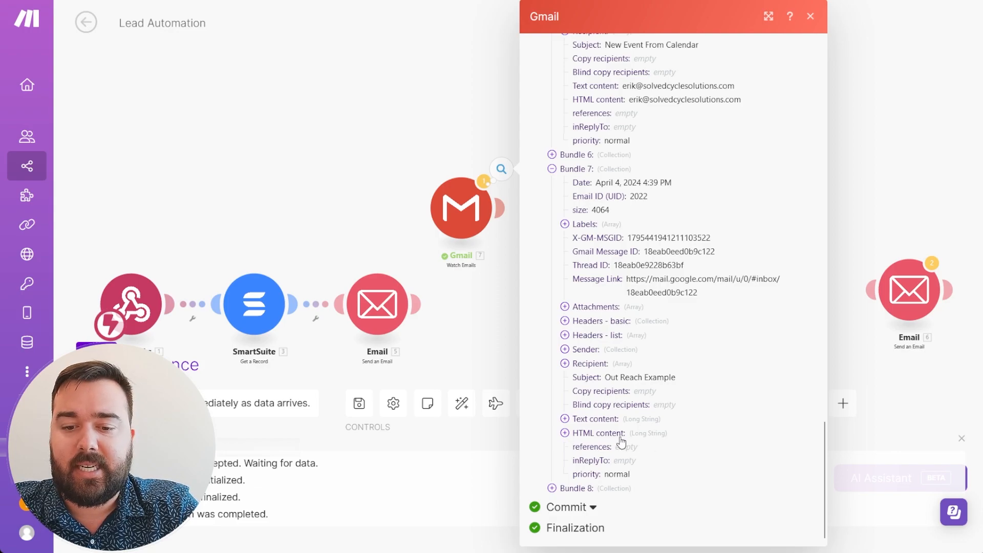
left_click(566, 435)
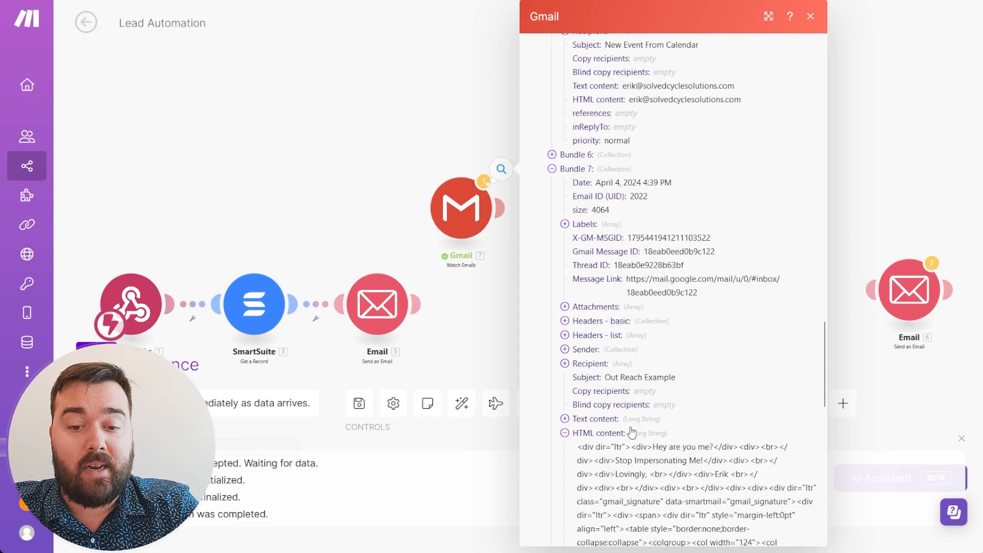
scroll(656, 418, "down", 4)
scroll(656, 415, "down", 5)
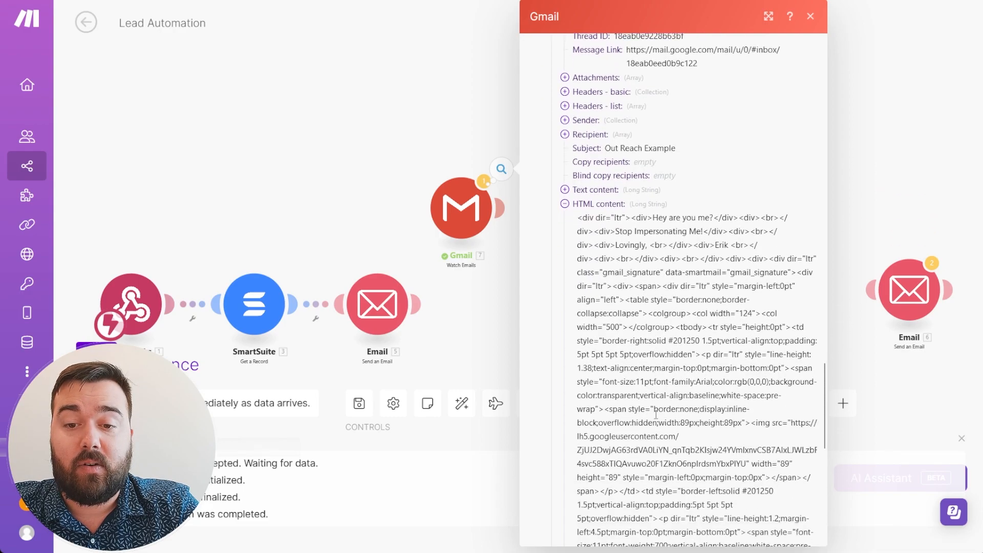
scroll(656, 414, "down", 7)
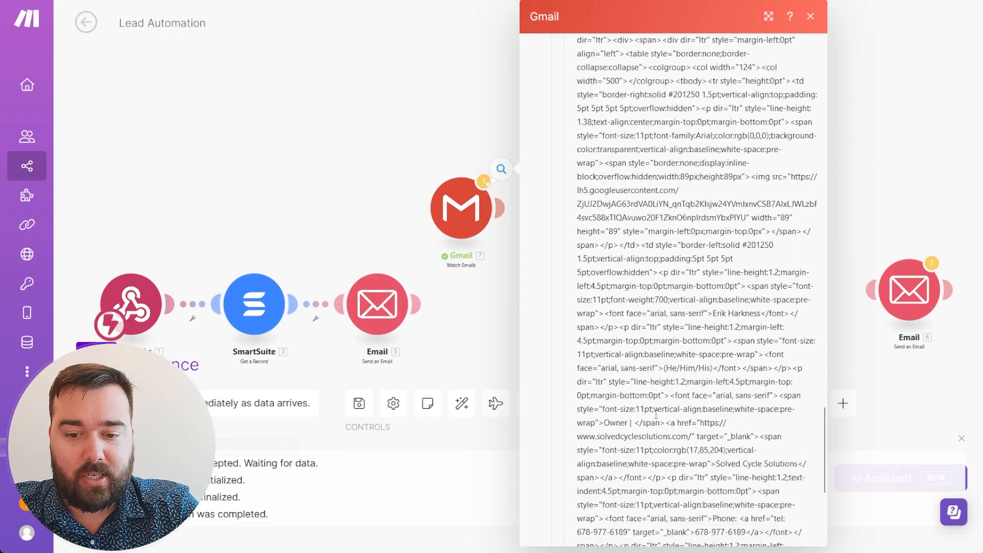
scroll(656, 418, "up", 5)
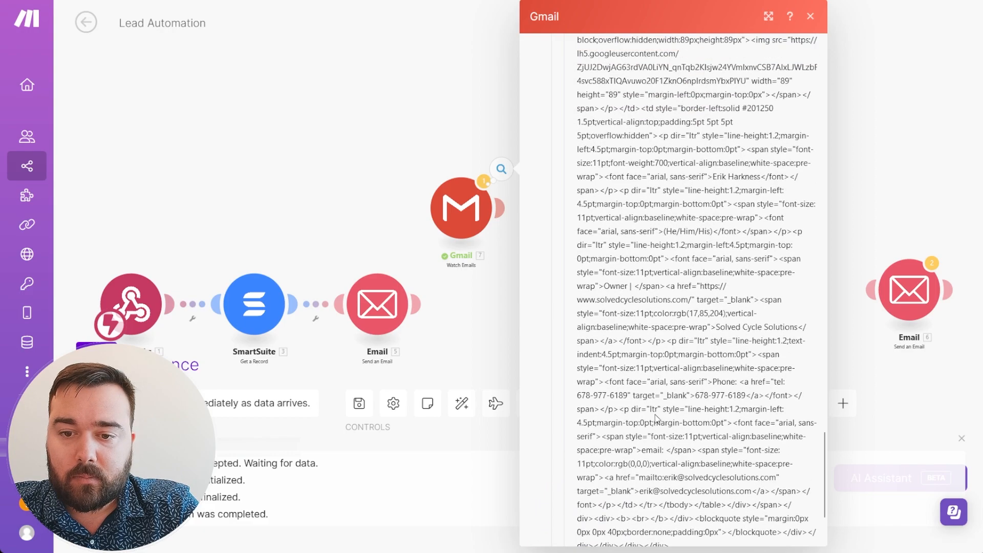
scroll(656, 419, "down", 2)
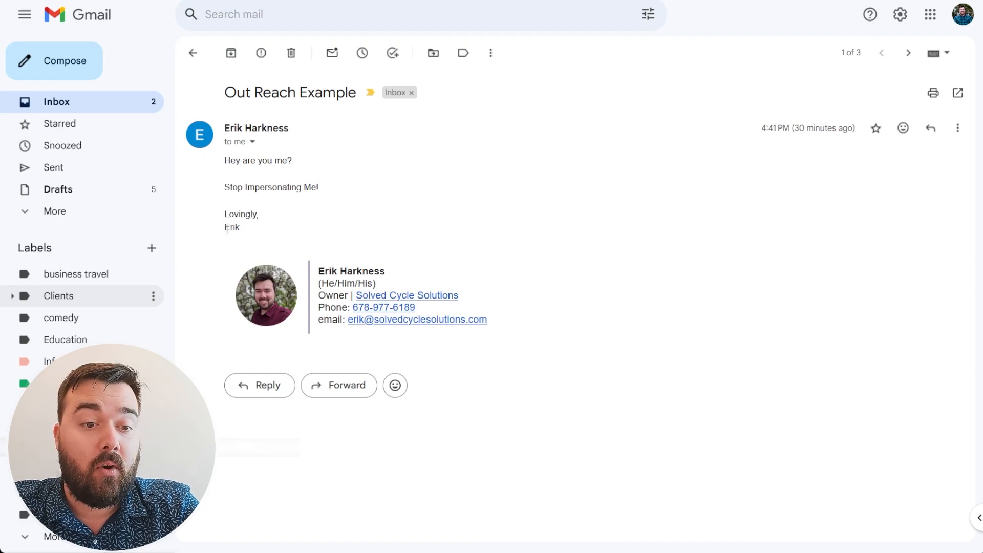
View the Out Reach Example email's rendered signature, highlighting its sign-off name.
left_click_drag(227, 225, 246, 231)
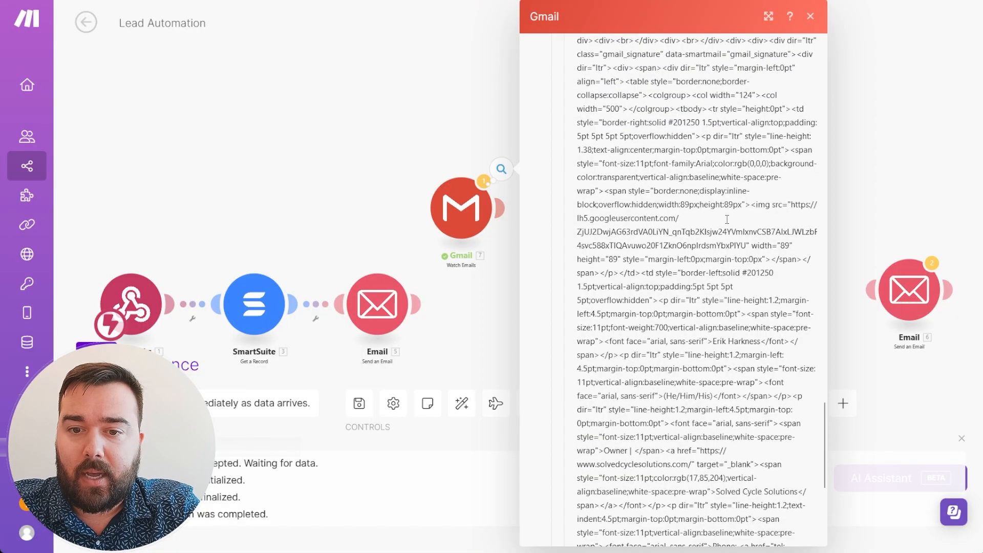
Copy the email's HTML from just after 'Erik' through the end of the signature, then close the Gmail output.
scroll(727, 219, "up", 3)
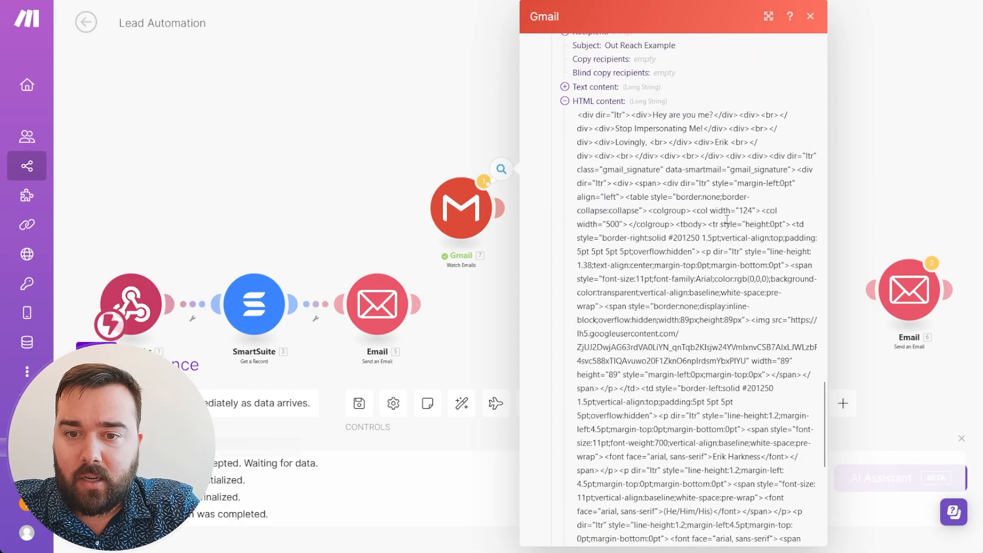
scroll(727, 220, "down", 3)
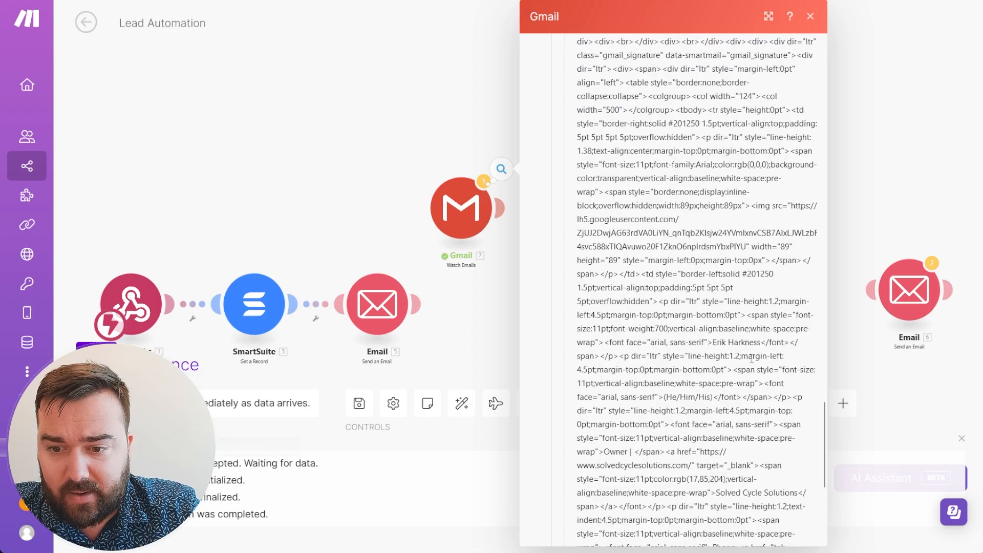
scroll(661, 272, "up", 3)
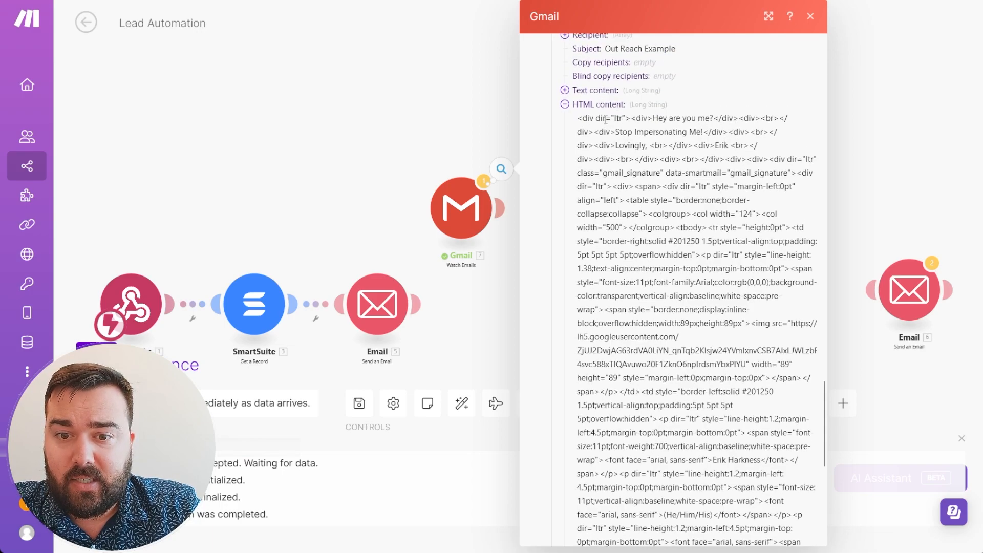
left_click_drag(653, 119, 716, 121)
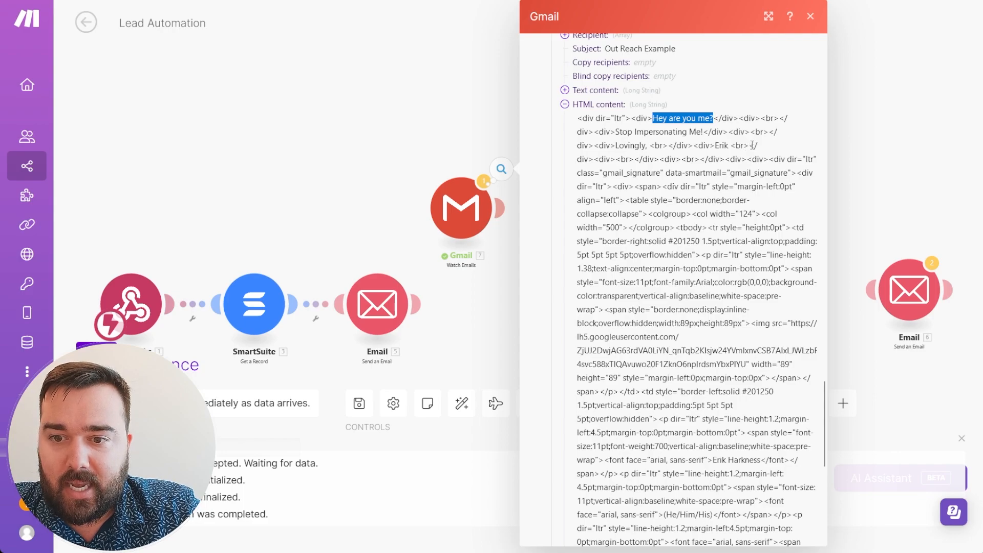
left_click(731, 146)
left_click_drag(731, 146, 752, 146)
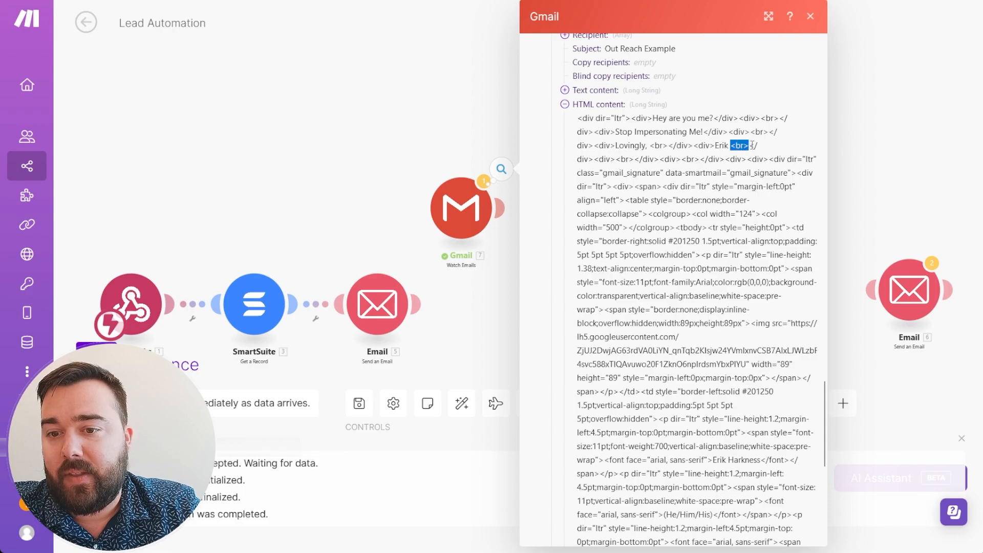
left_click_drag(750, 146, 687, 439)
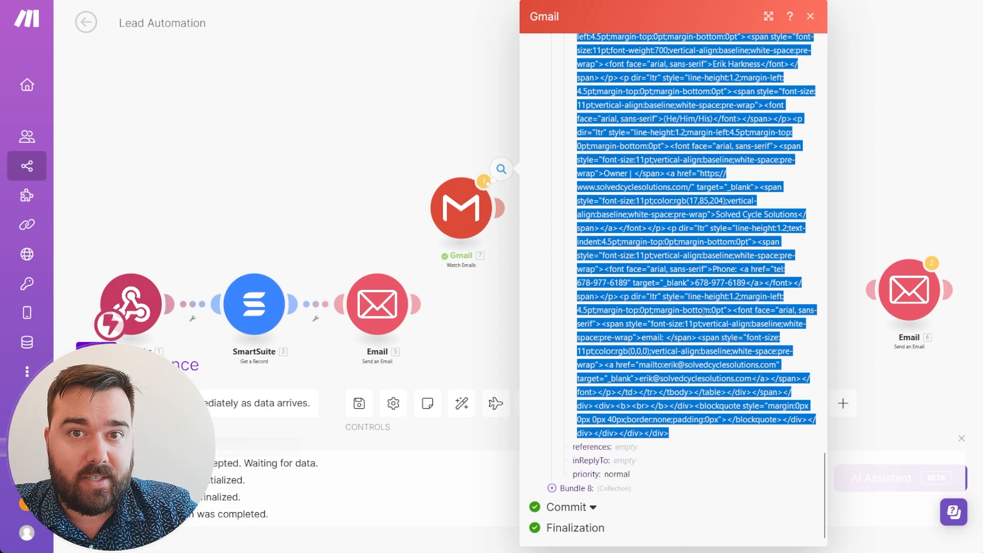
scroll(703, 314, "up", 3)
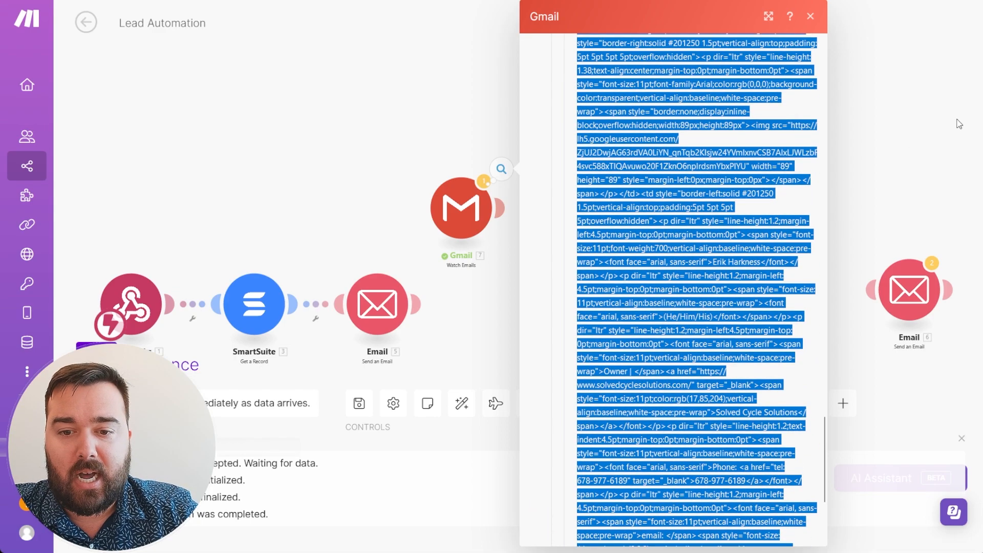
left_click(922, 126)
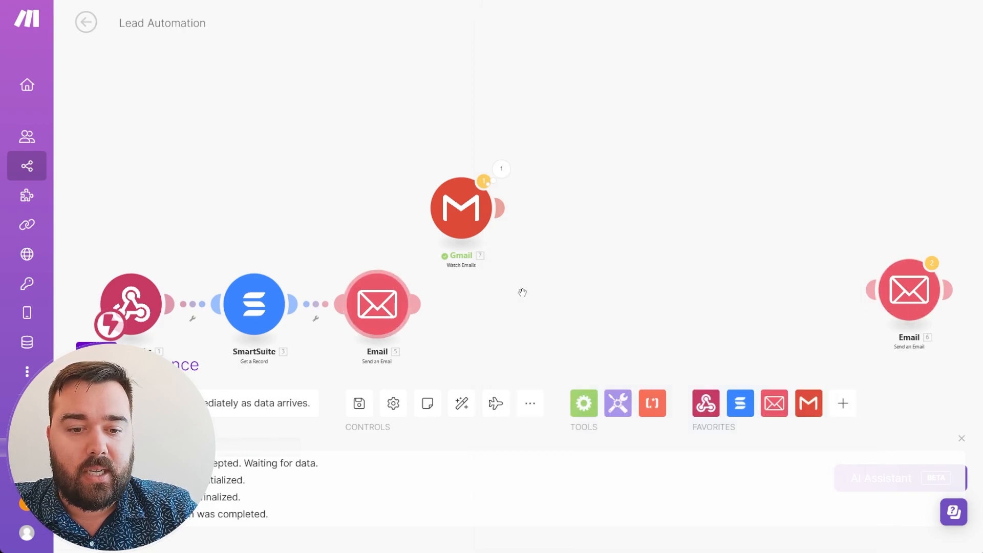
Chain a second Email module after the first and paste the signature HTML below its message body.
left_click_drag(887, 301, 518, 316)
left_click(576, 318)
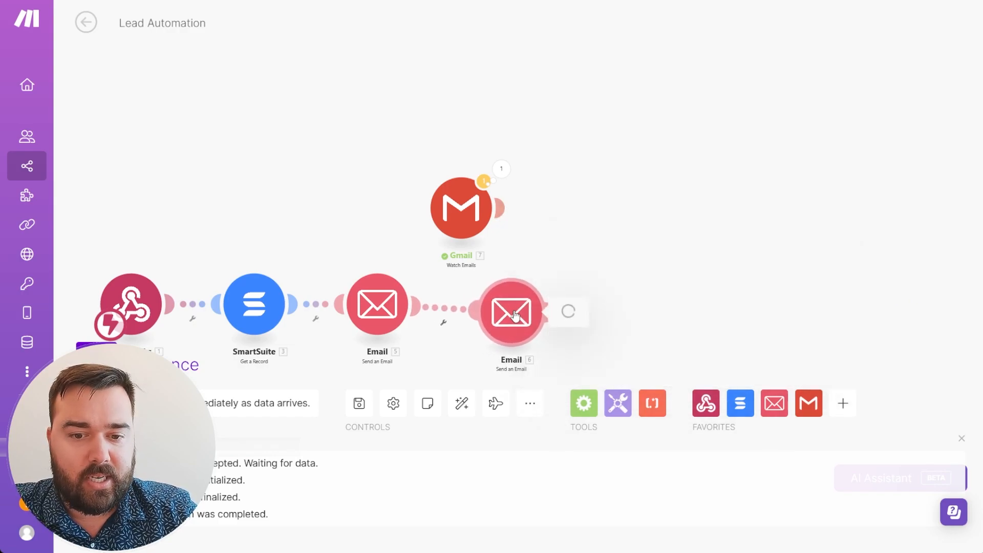
scroll(734, 284, "down", 5)
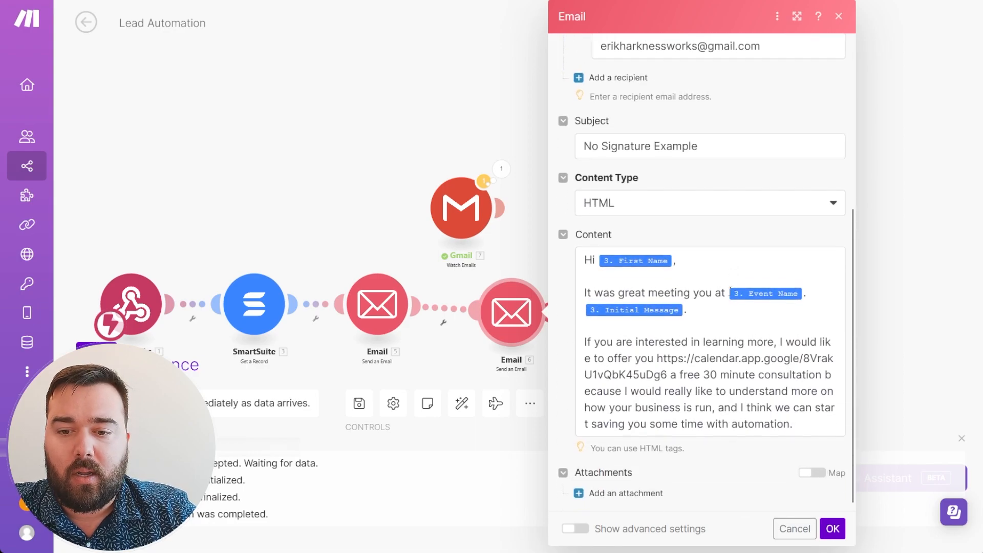
left_click(800, 425)
key("Return")
key("Return")
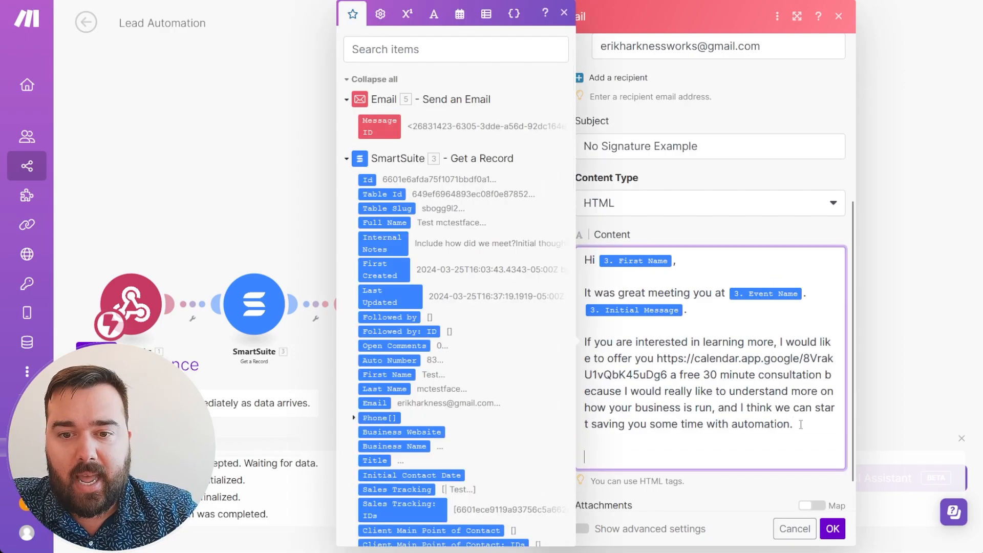
key("ctrl+v")
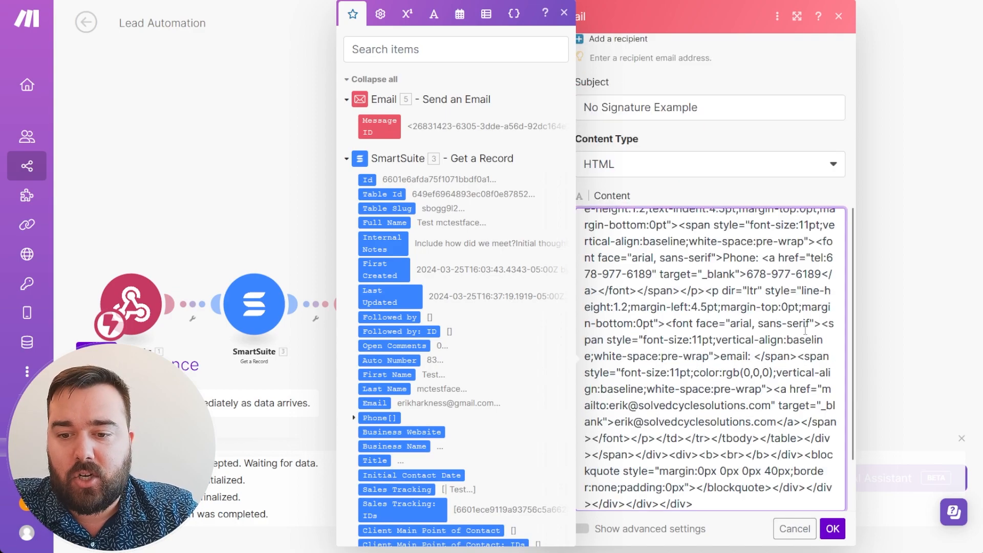
Add a <br> after 'automation.' and a '-Erik<br>' sign-off line to the content.
scroll(728, 384, "up", 10)
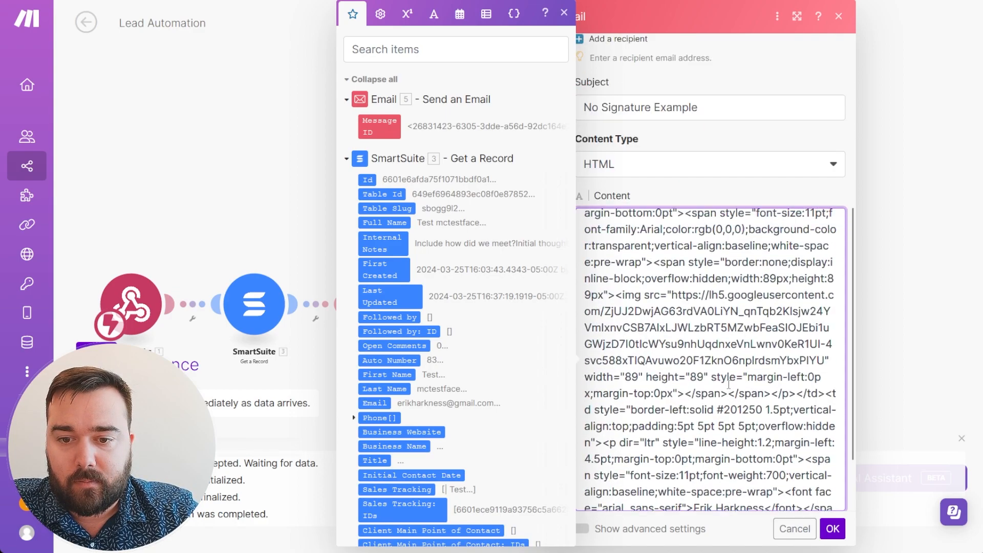
scroll(728, 384, "up", 3)
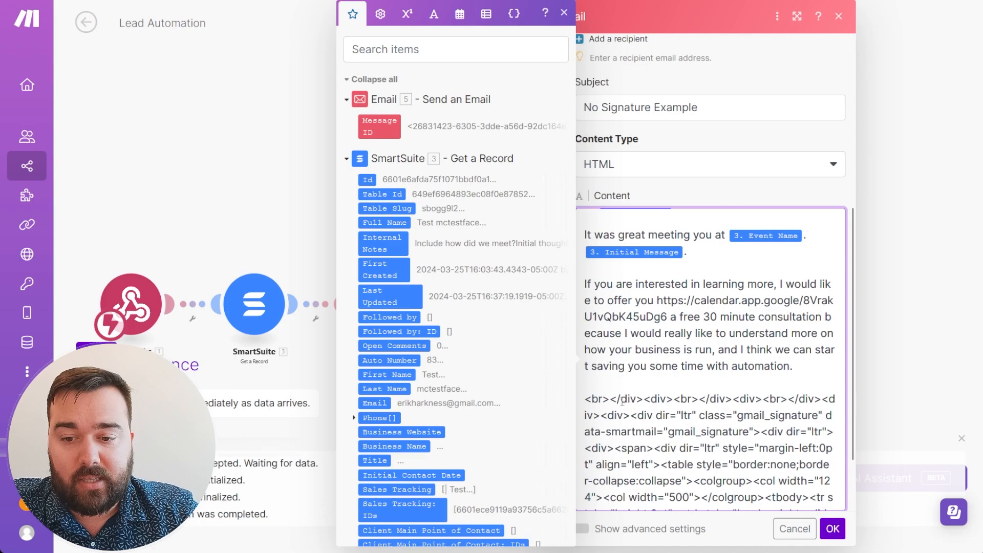
left_click(792, 365)
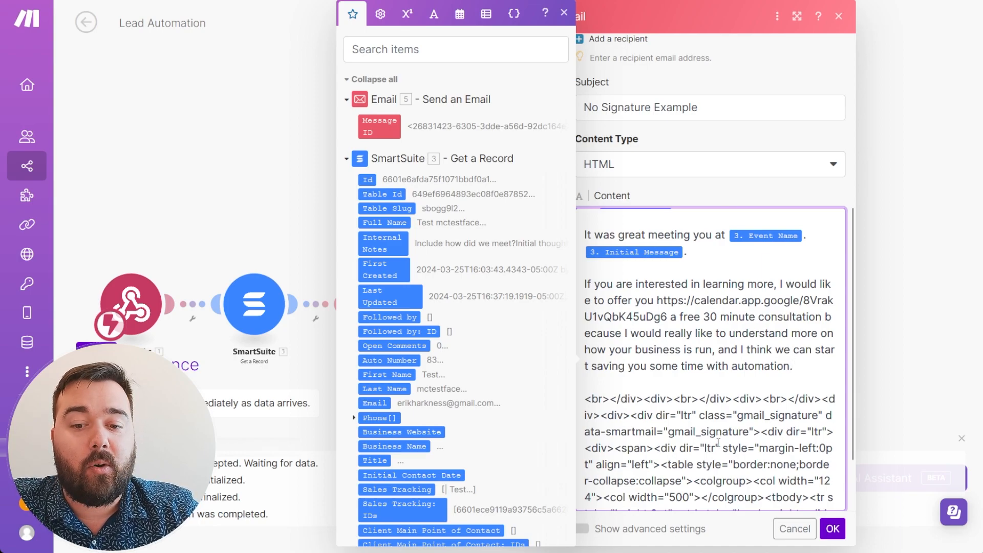
left_click(797, 200)
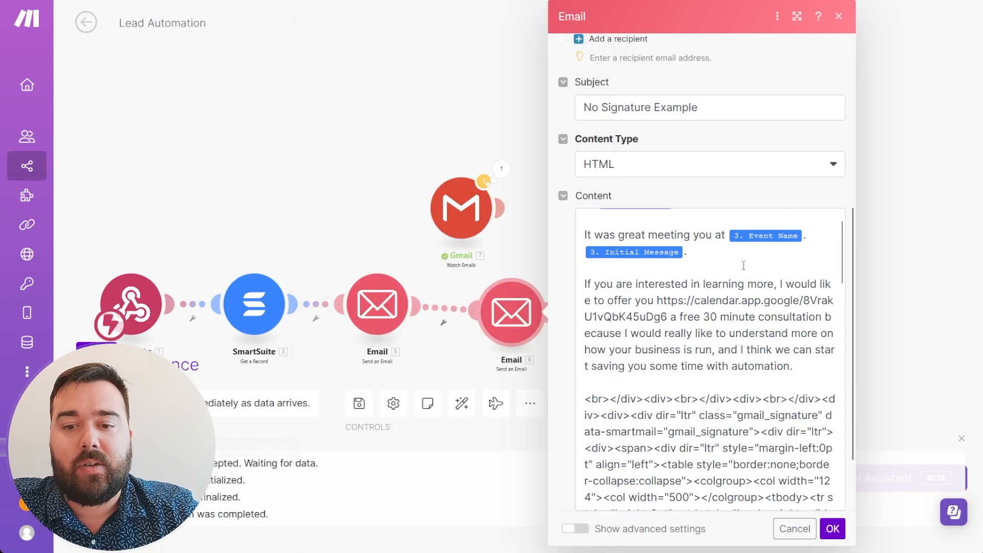
left_click(811, 361)
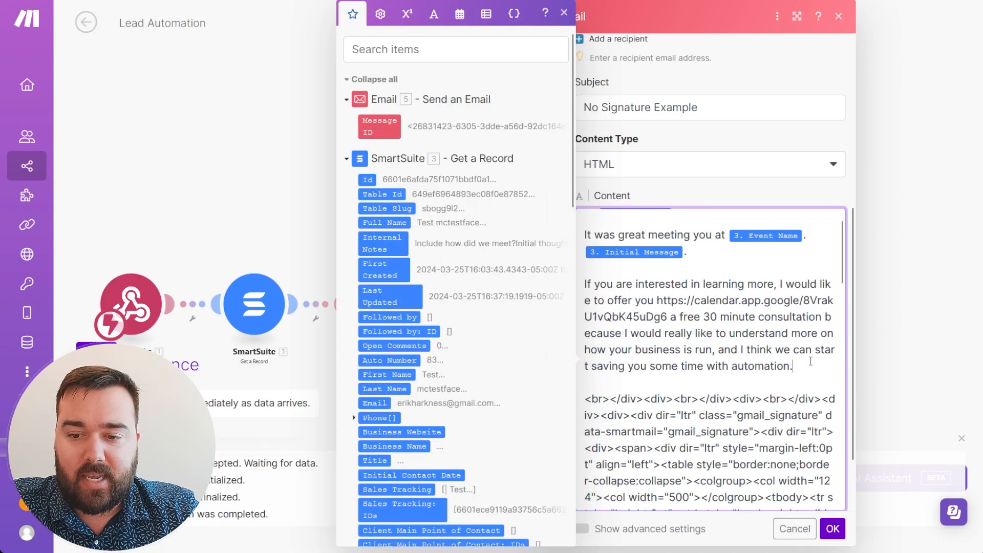
type("<")
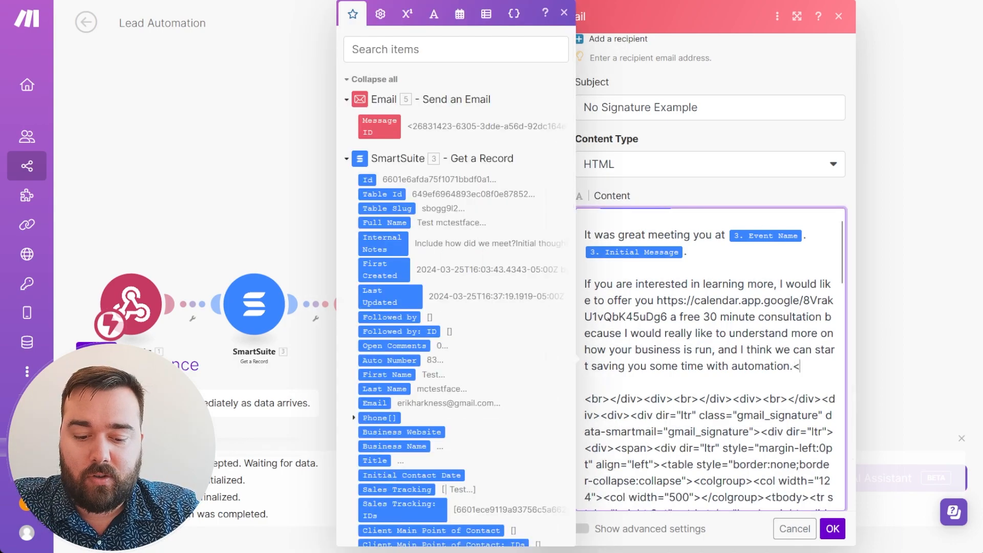
type("br>")
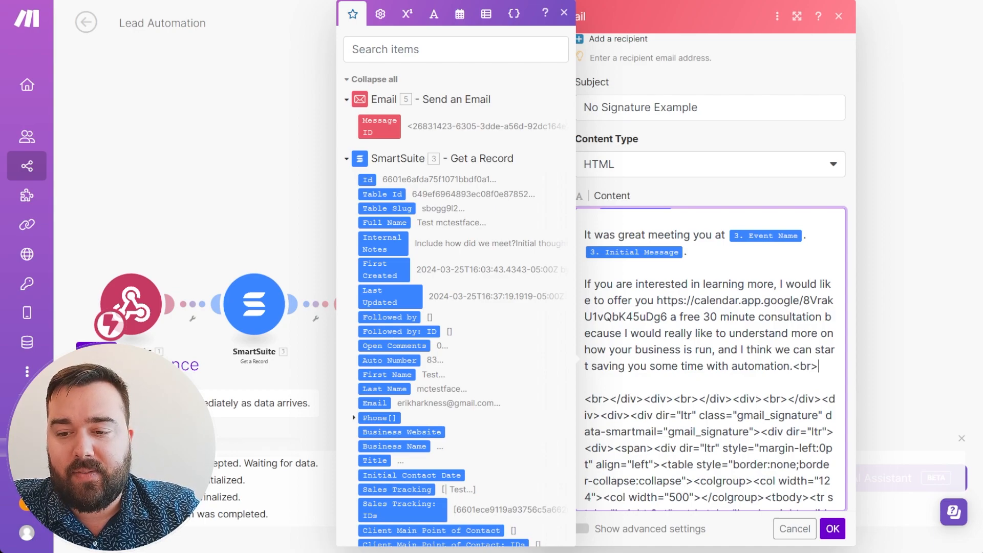
key("Return")
type("<br>")
key("Return")
type("-Erik")
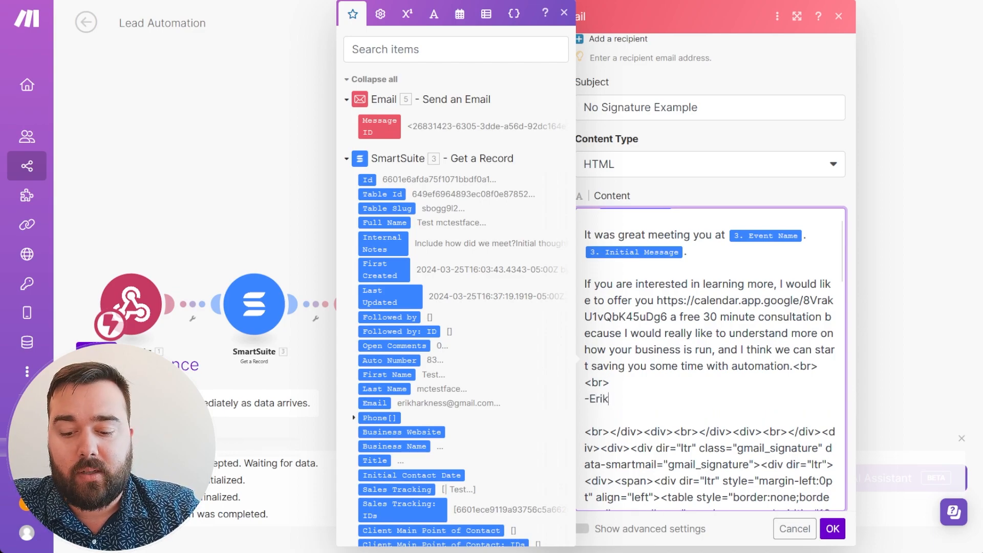
type("<br>")
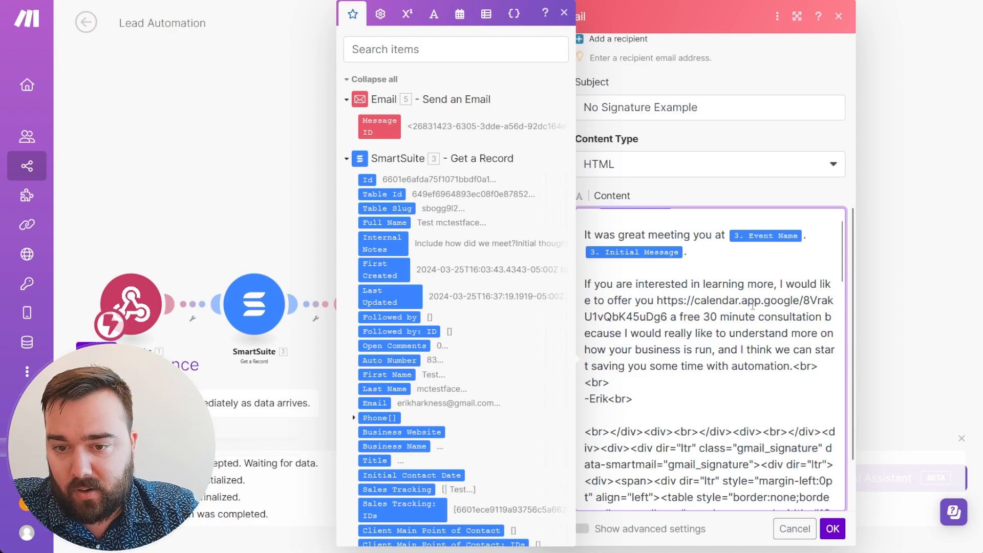
Review the pasted signature markup in Content and confirm the Email module settings with OK.
scroll(670, 244, "up", 2)
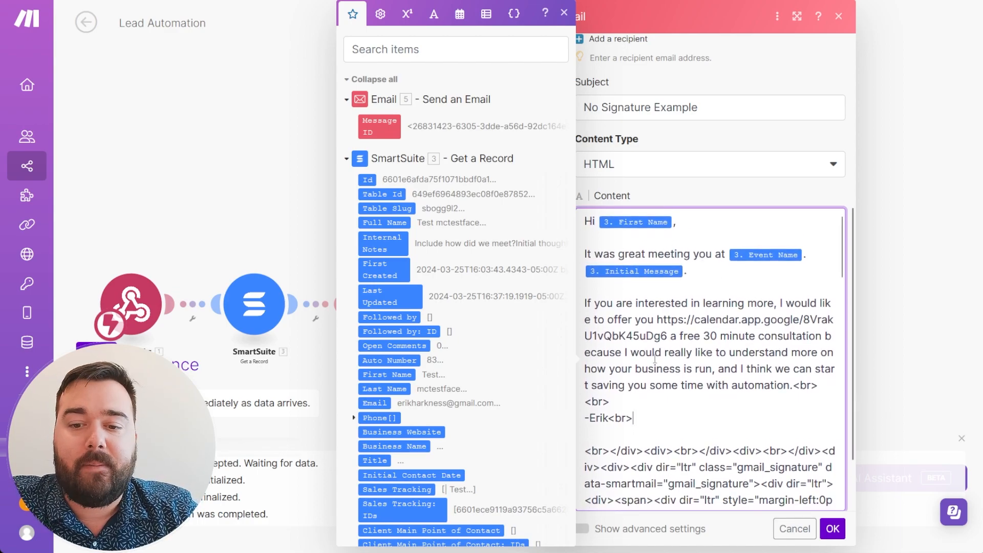
left_click(706, 196)
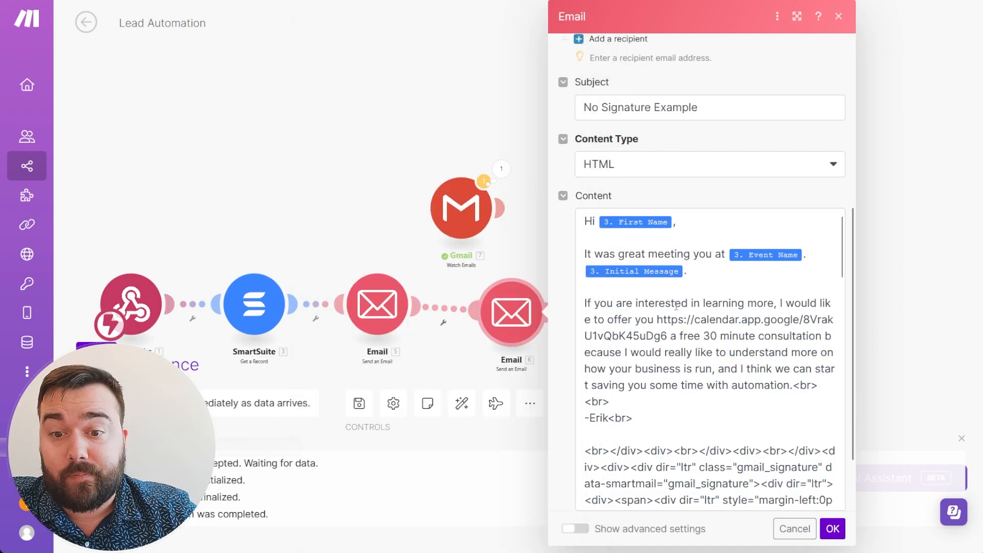
scroll(685, 342, "down", 2)
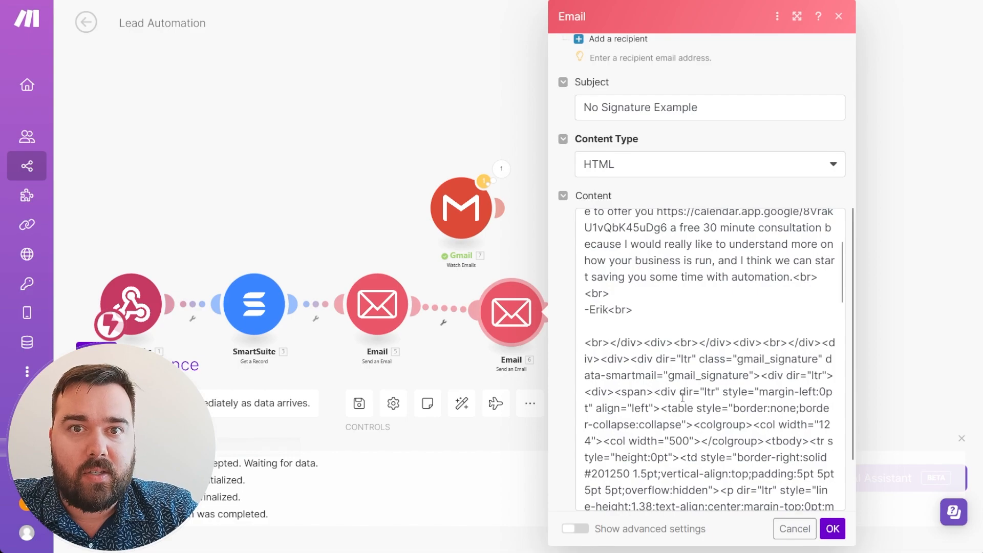
scroll(682, 400, "down", 10)
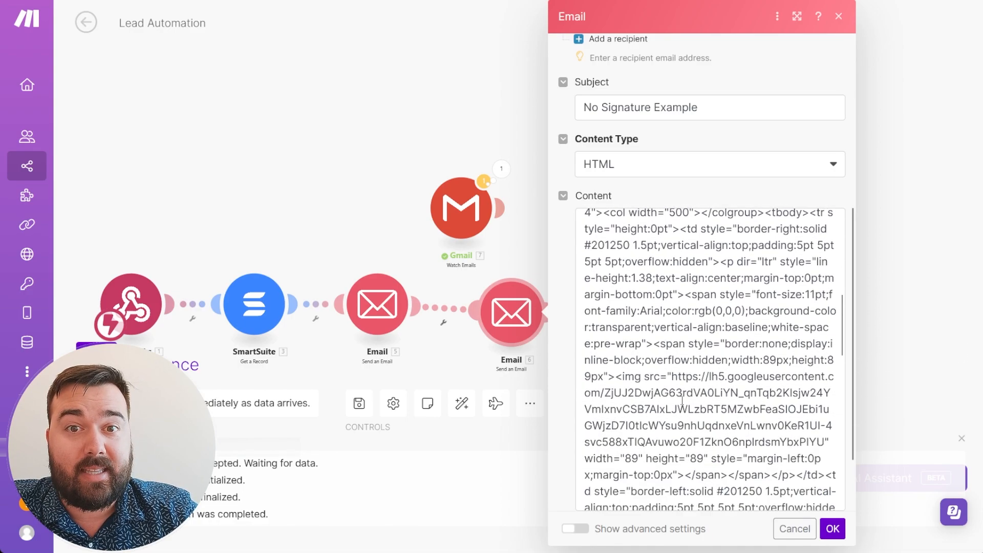
scroll(683, 400, "down", 15)
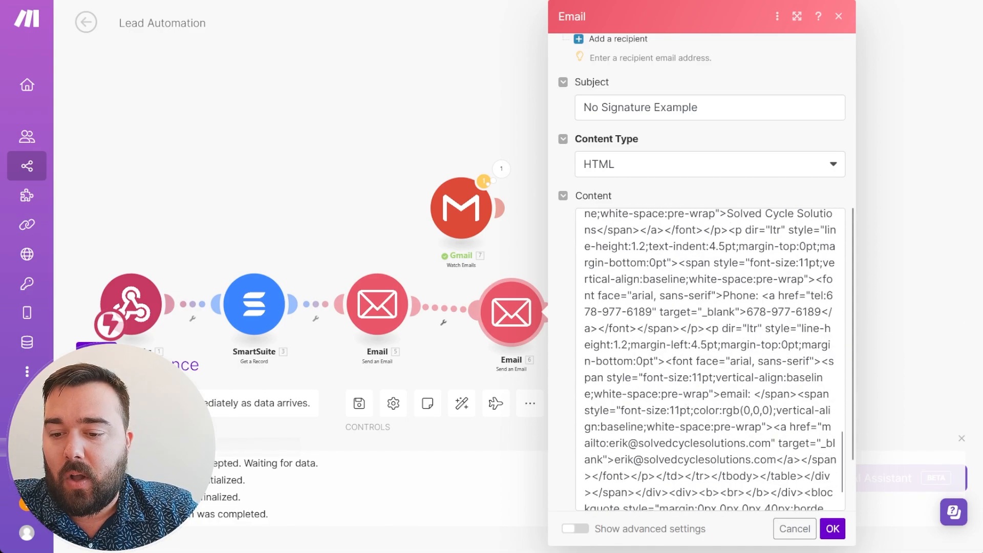
left_click(833, 528)
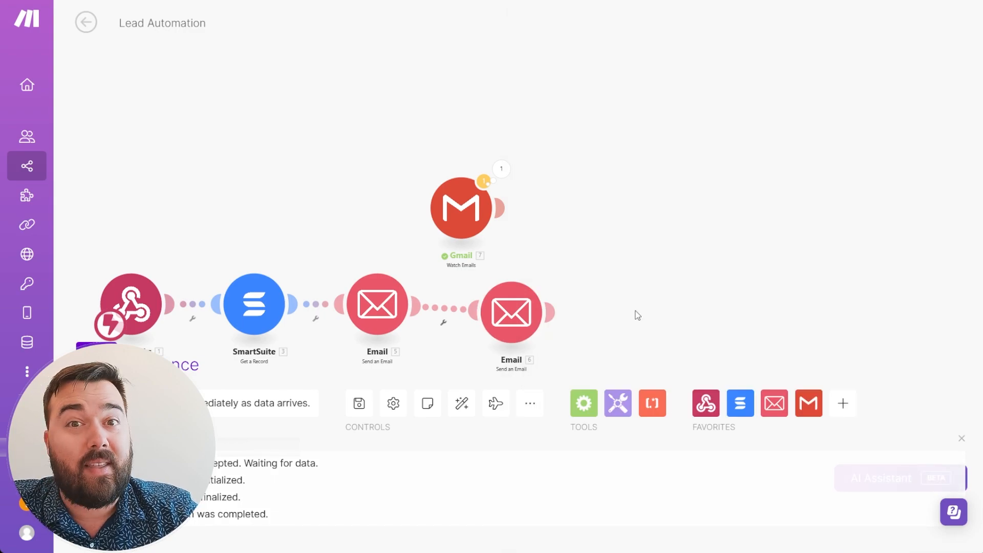
Run only the second Email module with a test first name, event 'Poetry SLam' and message 'It was great meeting'.
right_click(509, 315)
left_click(569, 352)
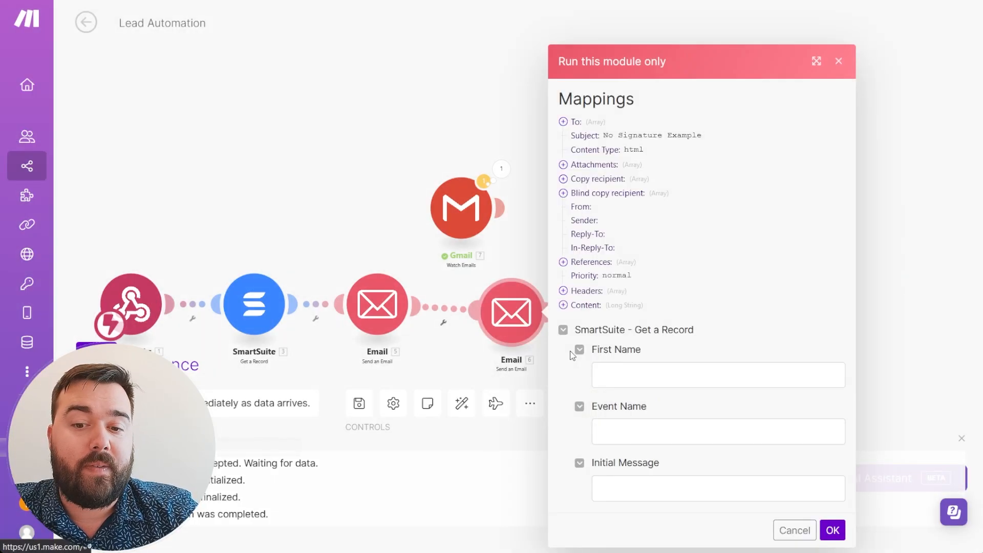
left_click(671, 372)
type("Michael")
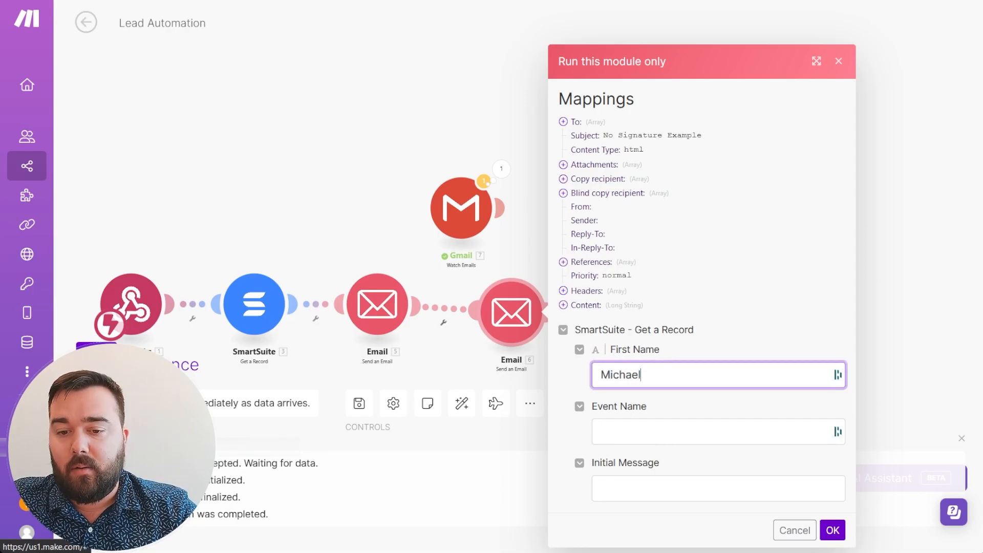
key("Tab")
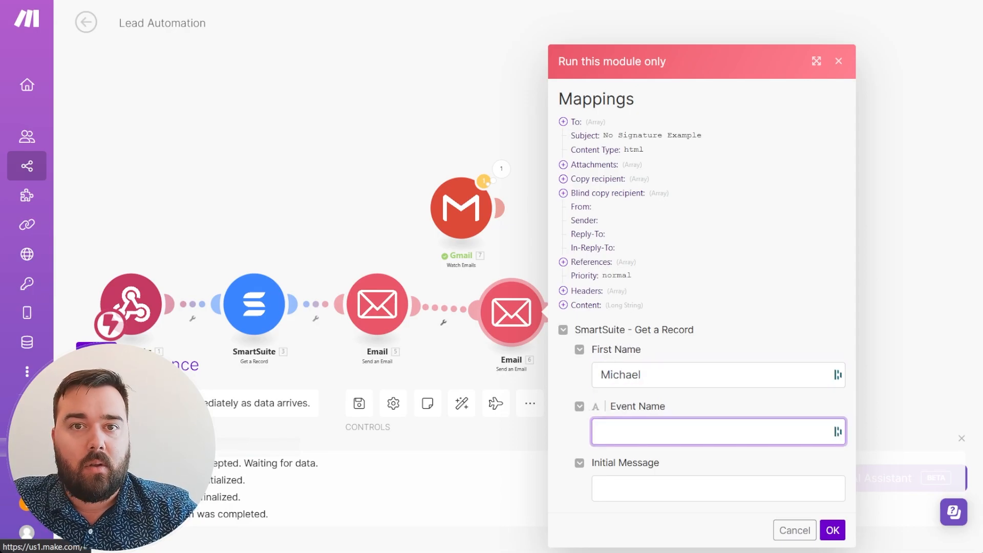
type("Poetry SLam")
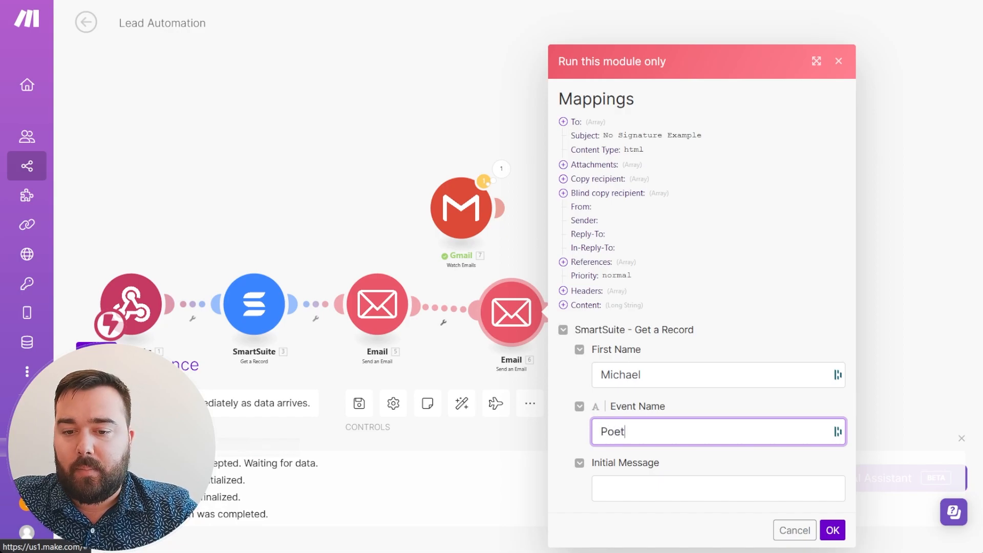
left_click(646, 490)
type("It was great meeting")
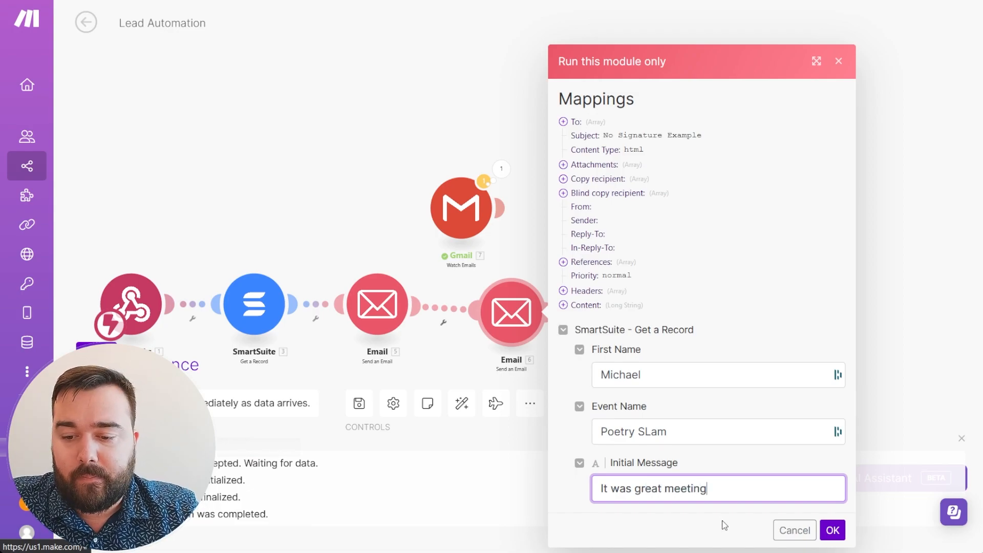
left_click(833, 530)
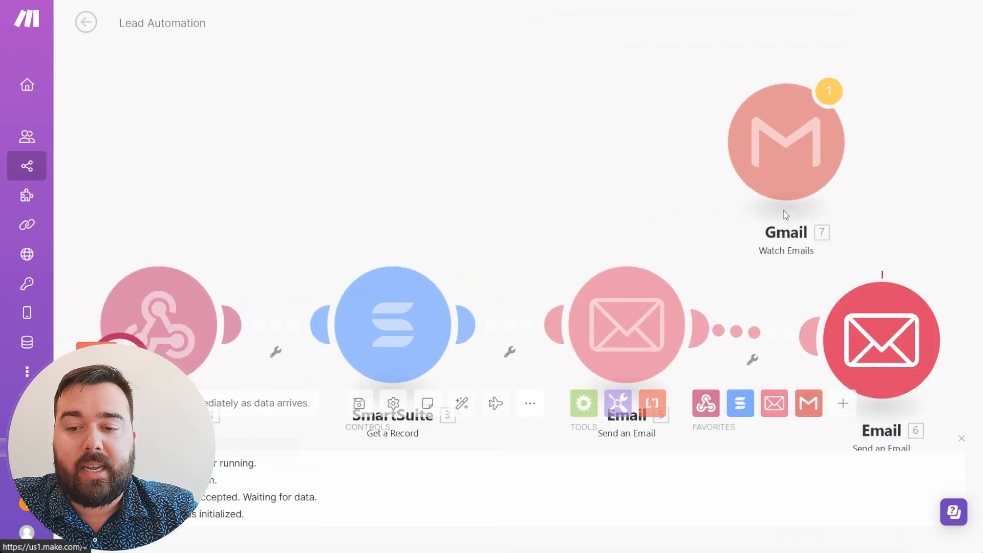
Delete the Gmail Watch Emails module from the Lead Automation scenario.
right_click(806, 168)
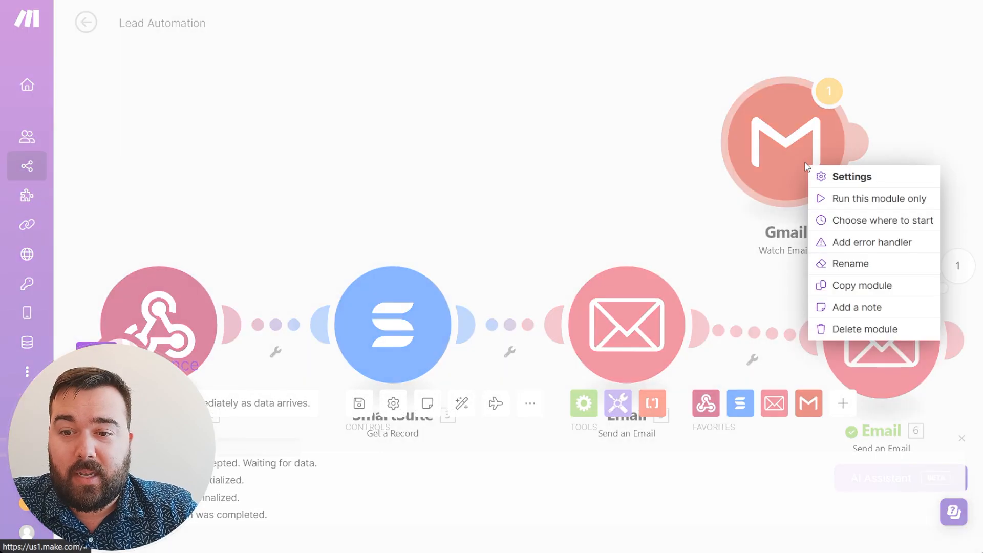
left_click(840, 328)
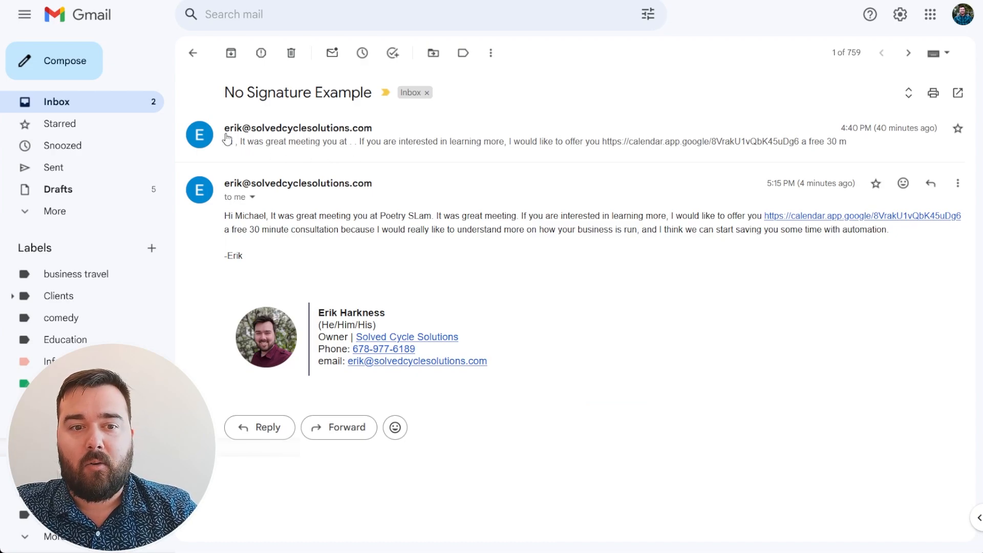
Return from Gmail to the Make scenario to reach the Send an Email module.
mouse_move(226, 137)
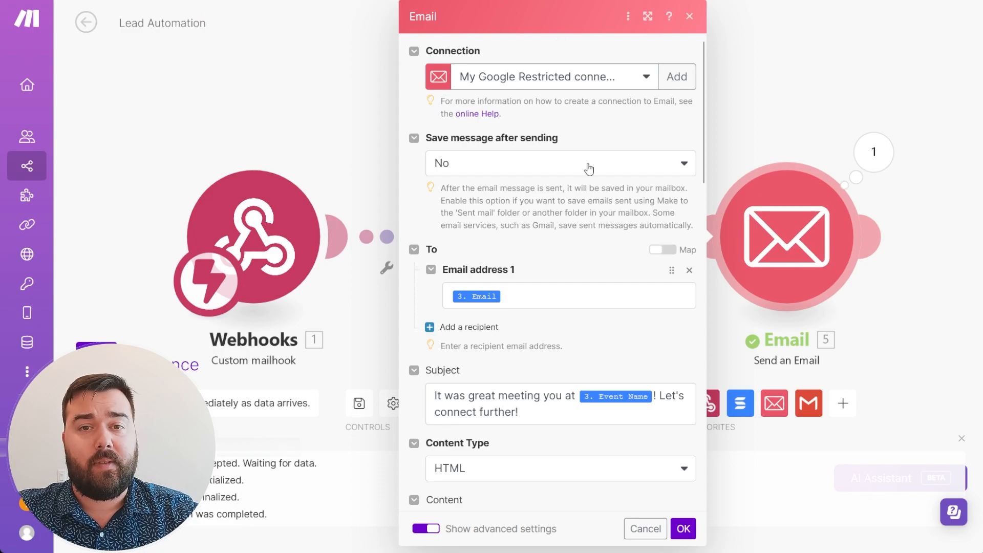
scroll(589, 169, "down", 6)
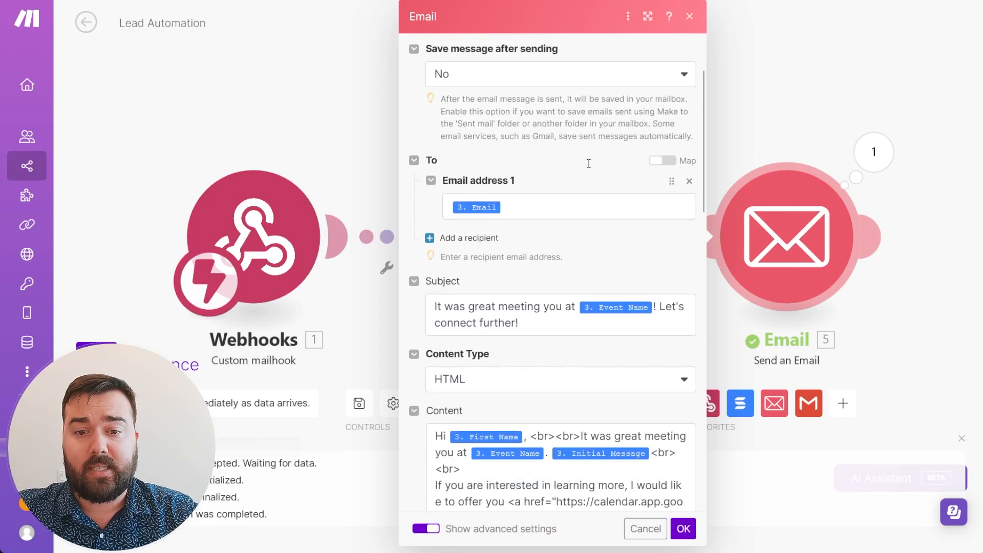
scroll(589, 169, "down", 10)
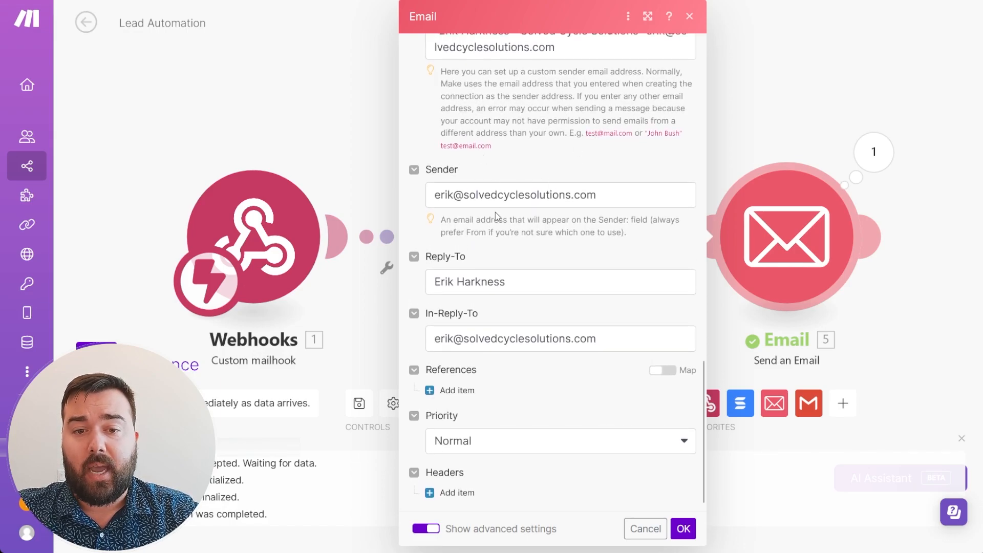
scroll(496, 215, "up", 3)
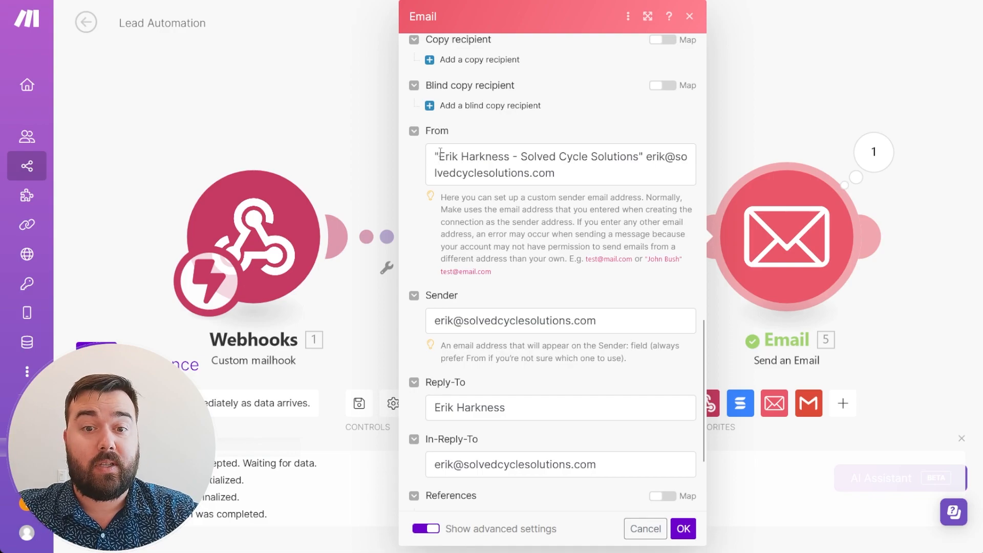
left_click_drag(441, 158, 649, 154)
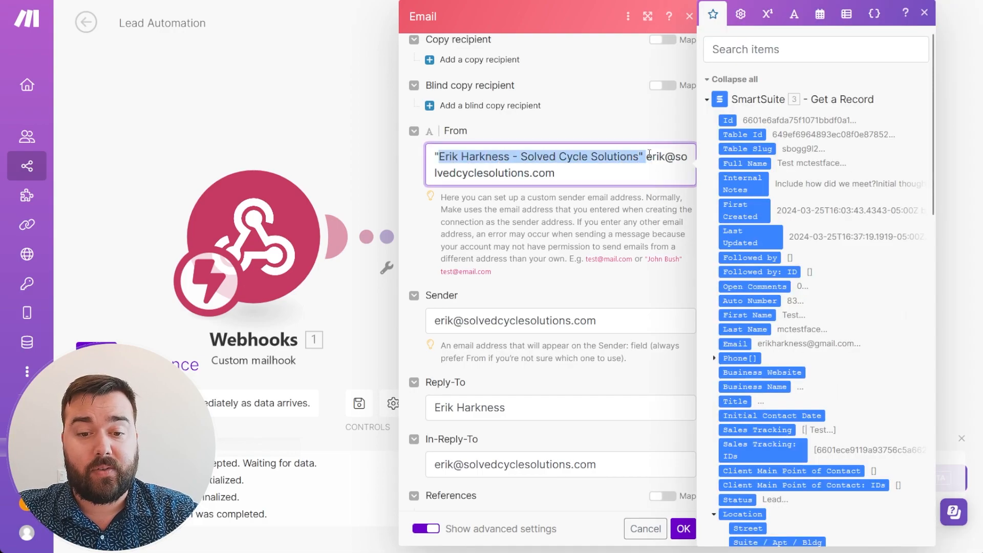
left_click(520, 410)
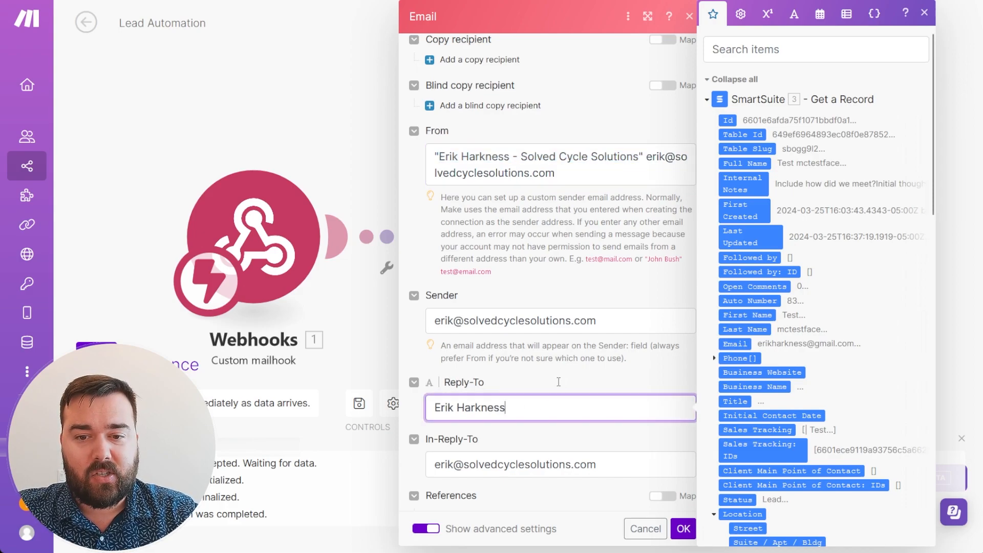
scroll(561, 385, "down", 2)
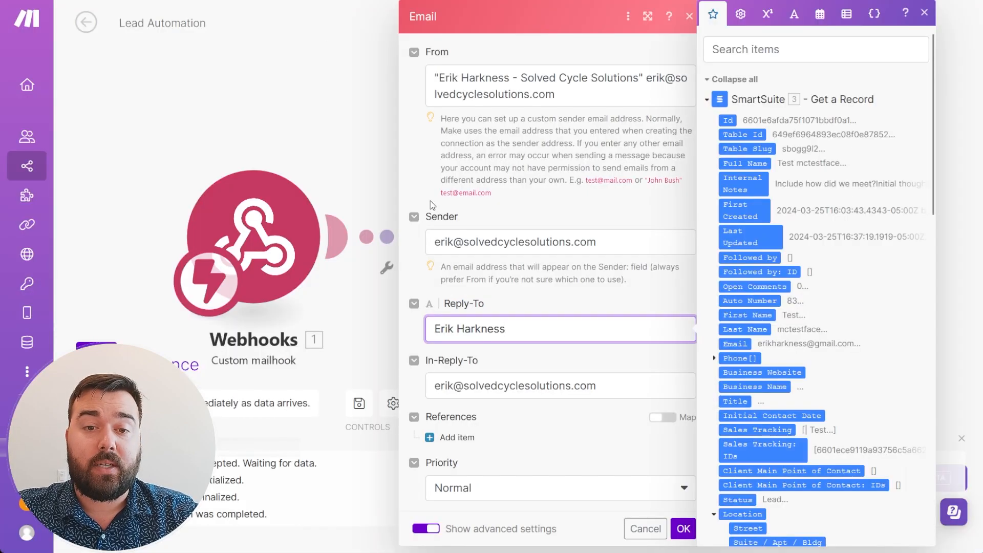
Keep the quoted custom sender name in From, review Sender and Reply-To, and close the Email module.
scroll(431, 201, "up", 2)
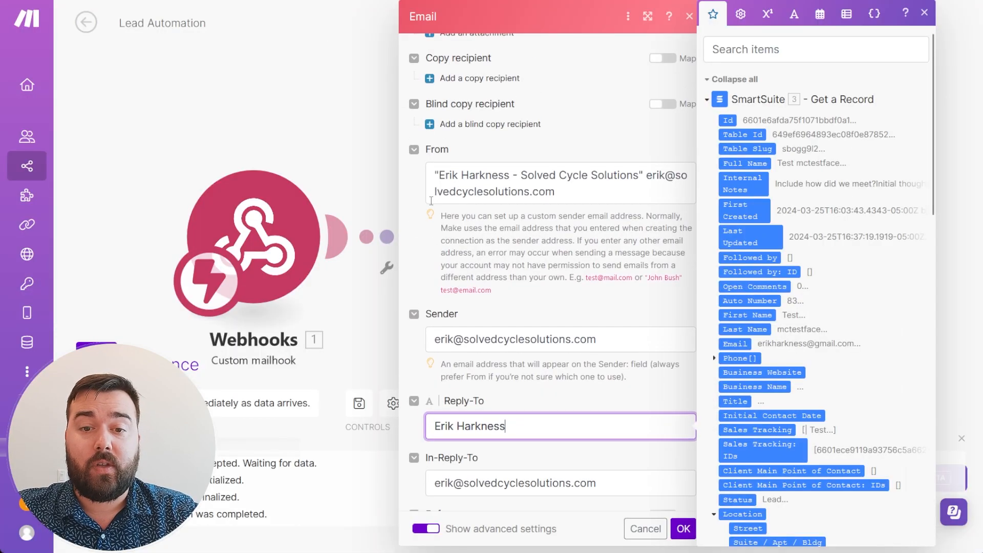
left_click(434, 175)
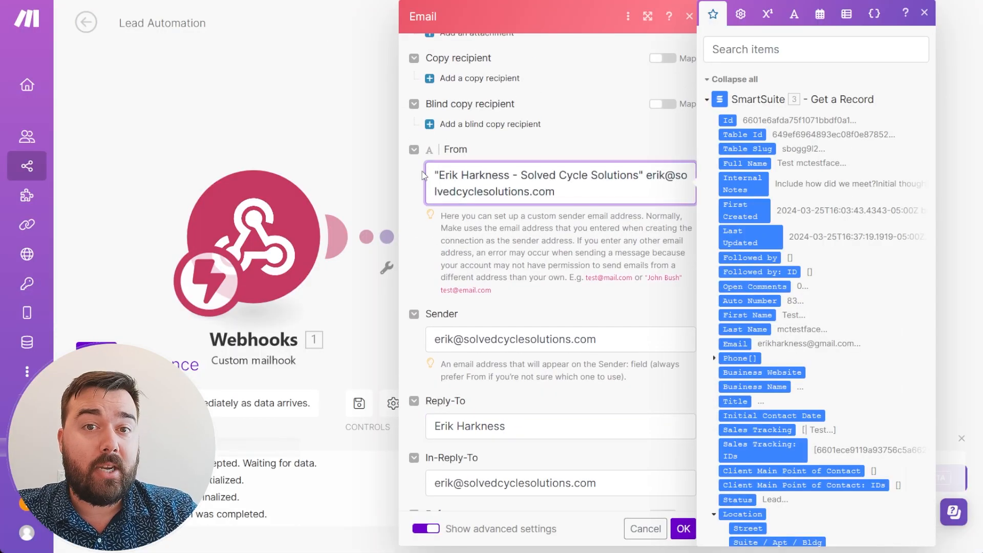
left_click_drag(430, 174, 643, 177)
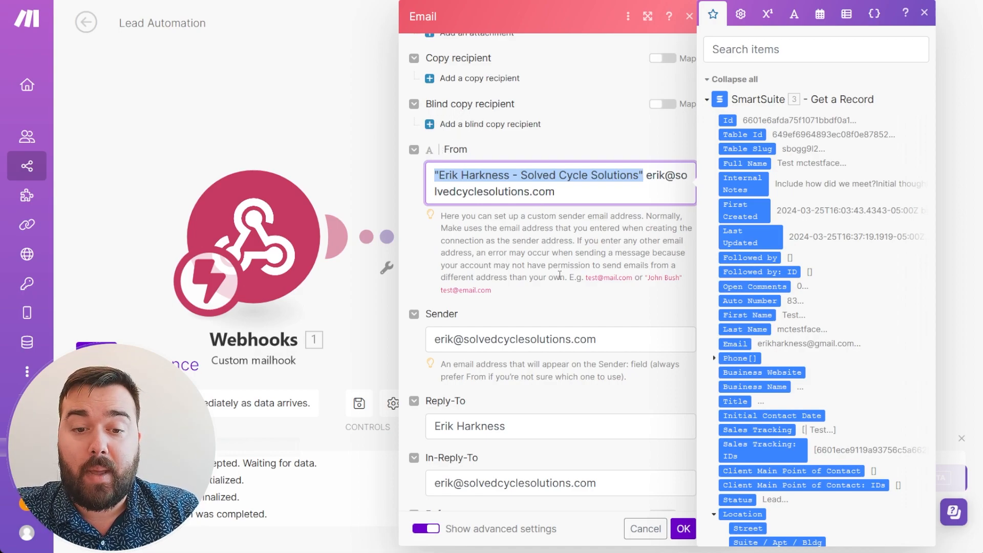
scroll(560, 276, "down", 3)
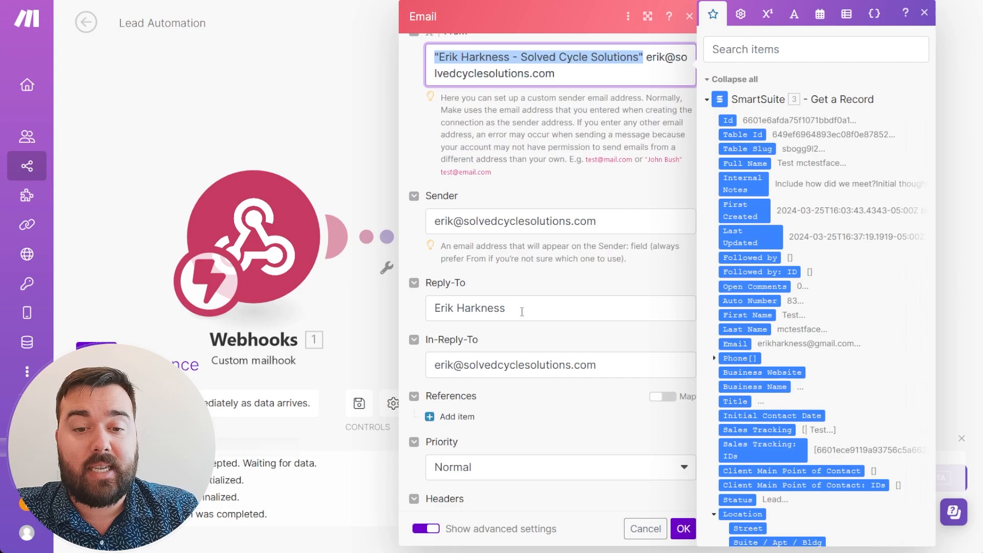
scroll(511, 438, "down", 1)
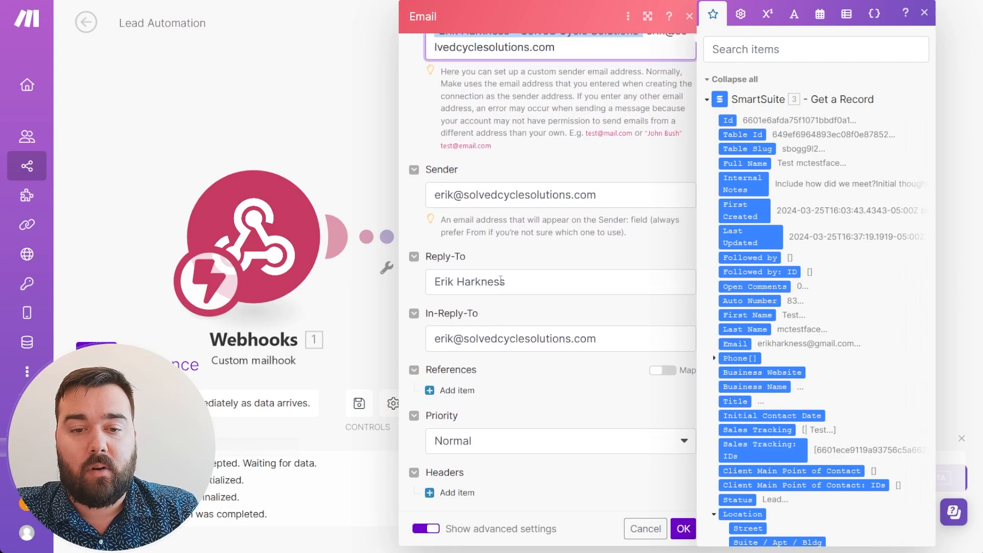
left_click(622, 253)
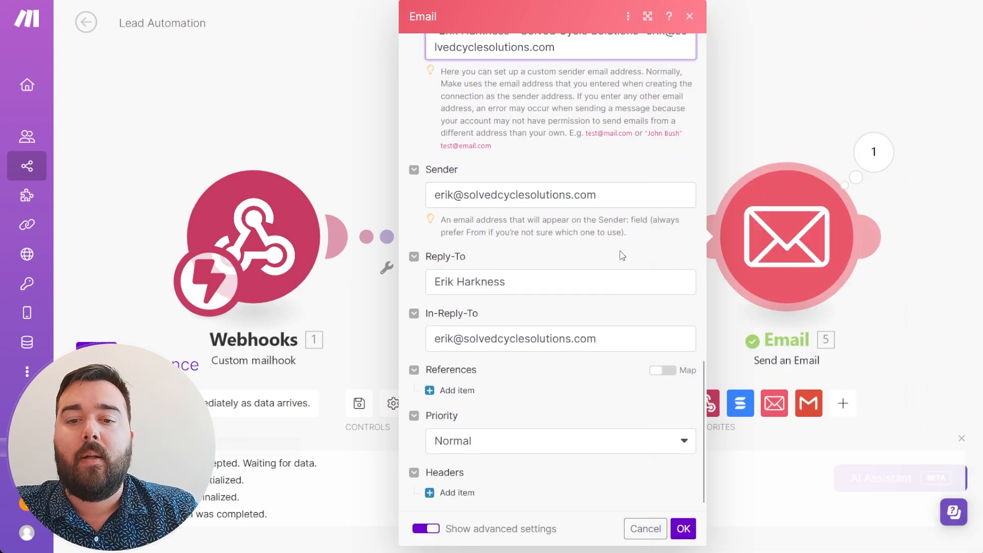
scroll(623, 253, "up", 3)
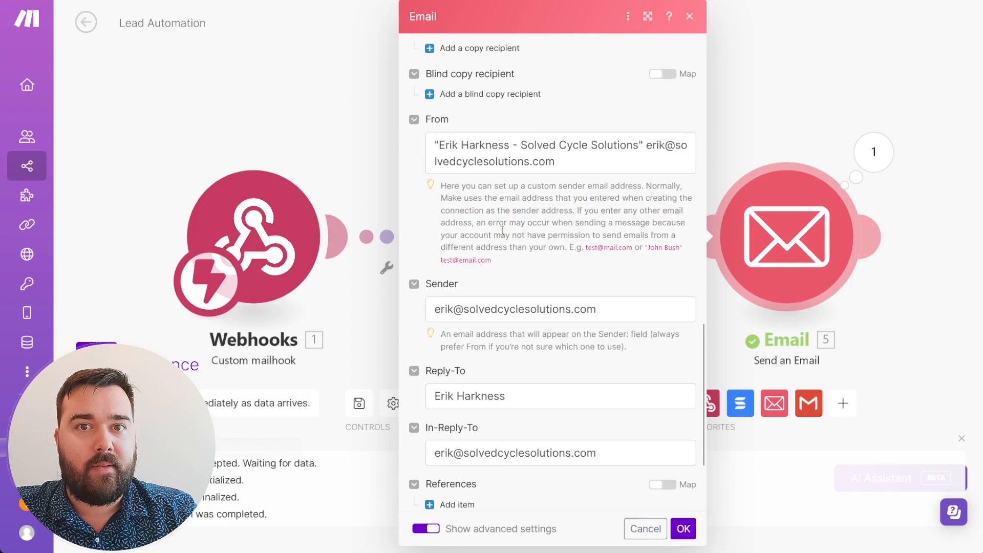
scroll(513, 267, "down", 4)
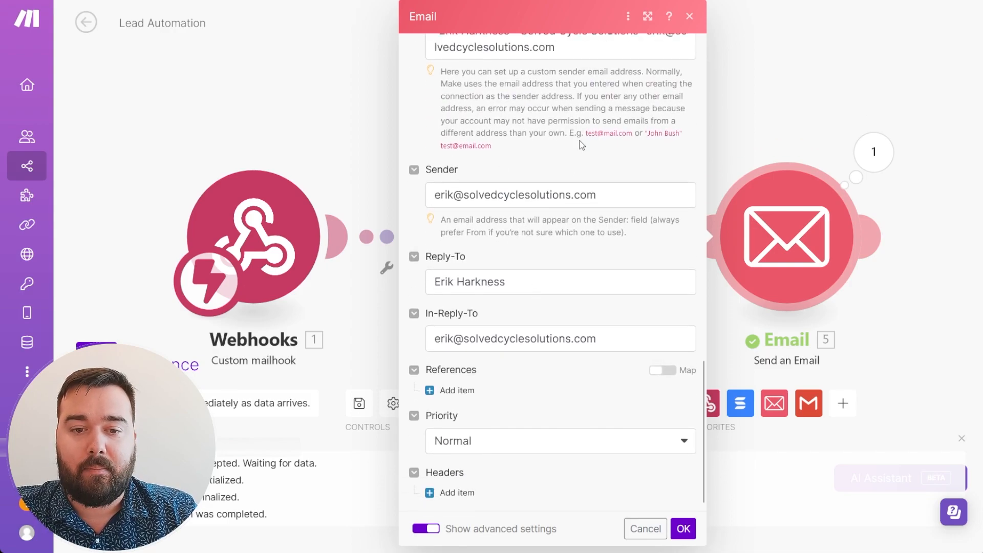
left_click(684, 530)
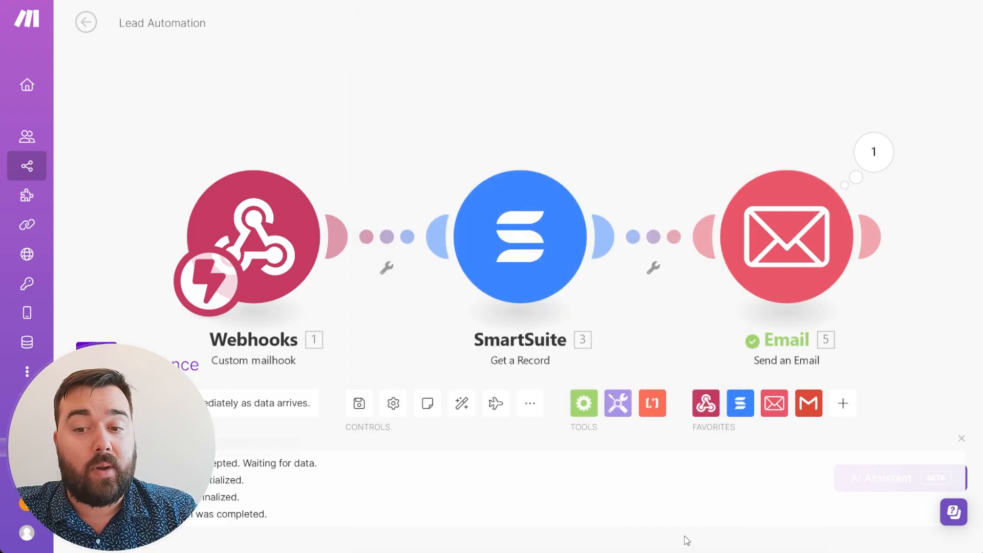